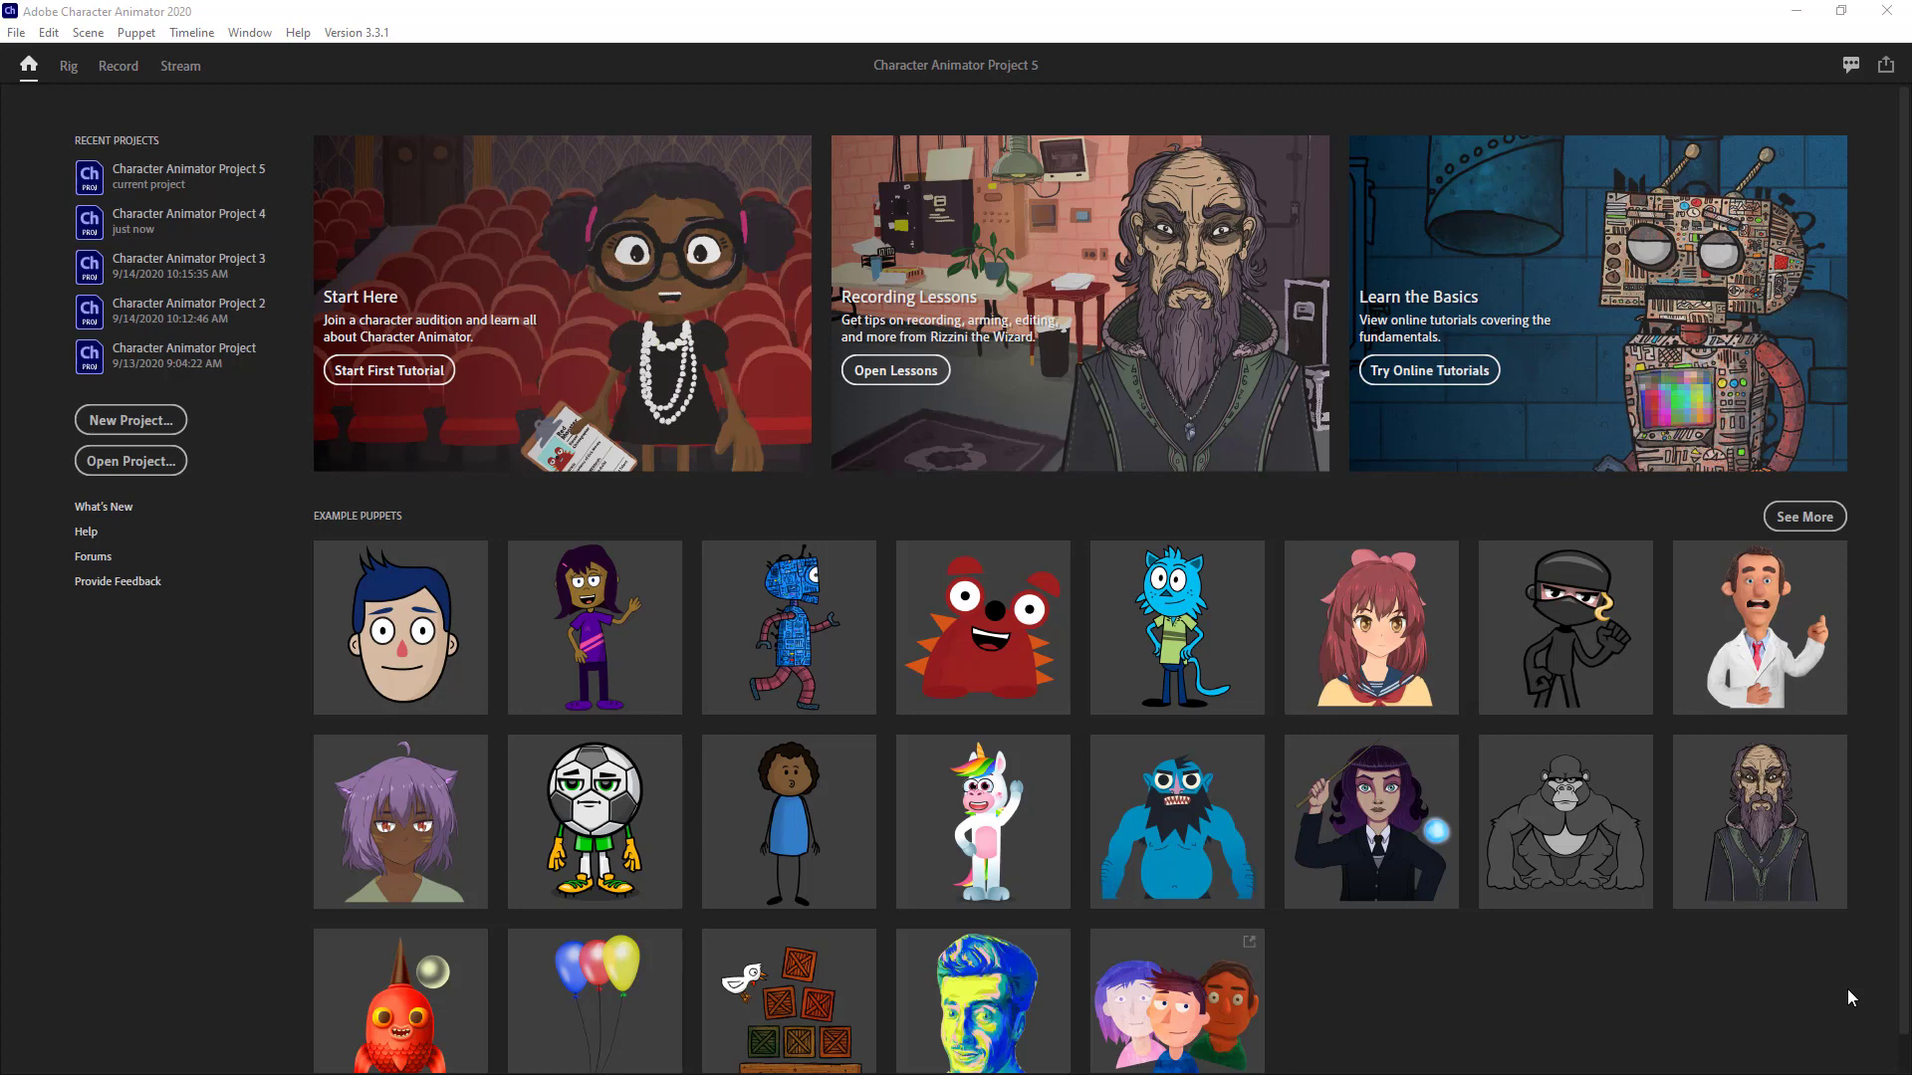
# Load the Stardust example puppet and let its Unicorn Puppet.psd artwork finish caching
pyautogui.click(1712, 996)
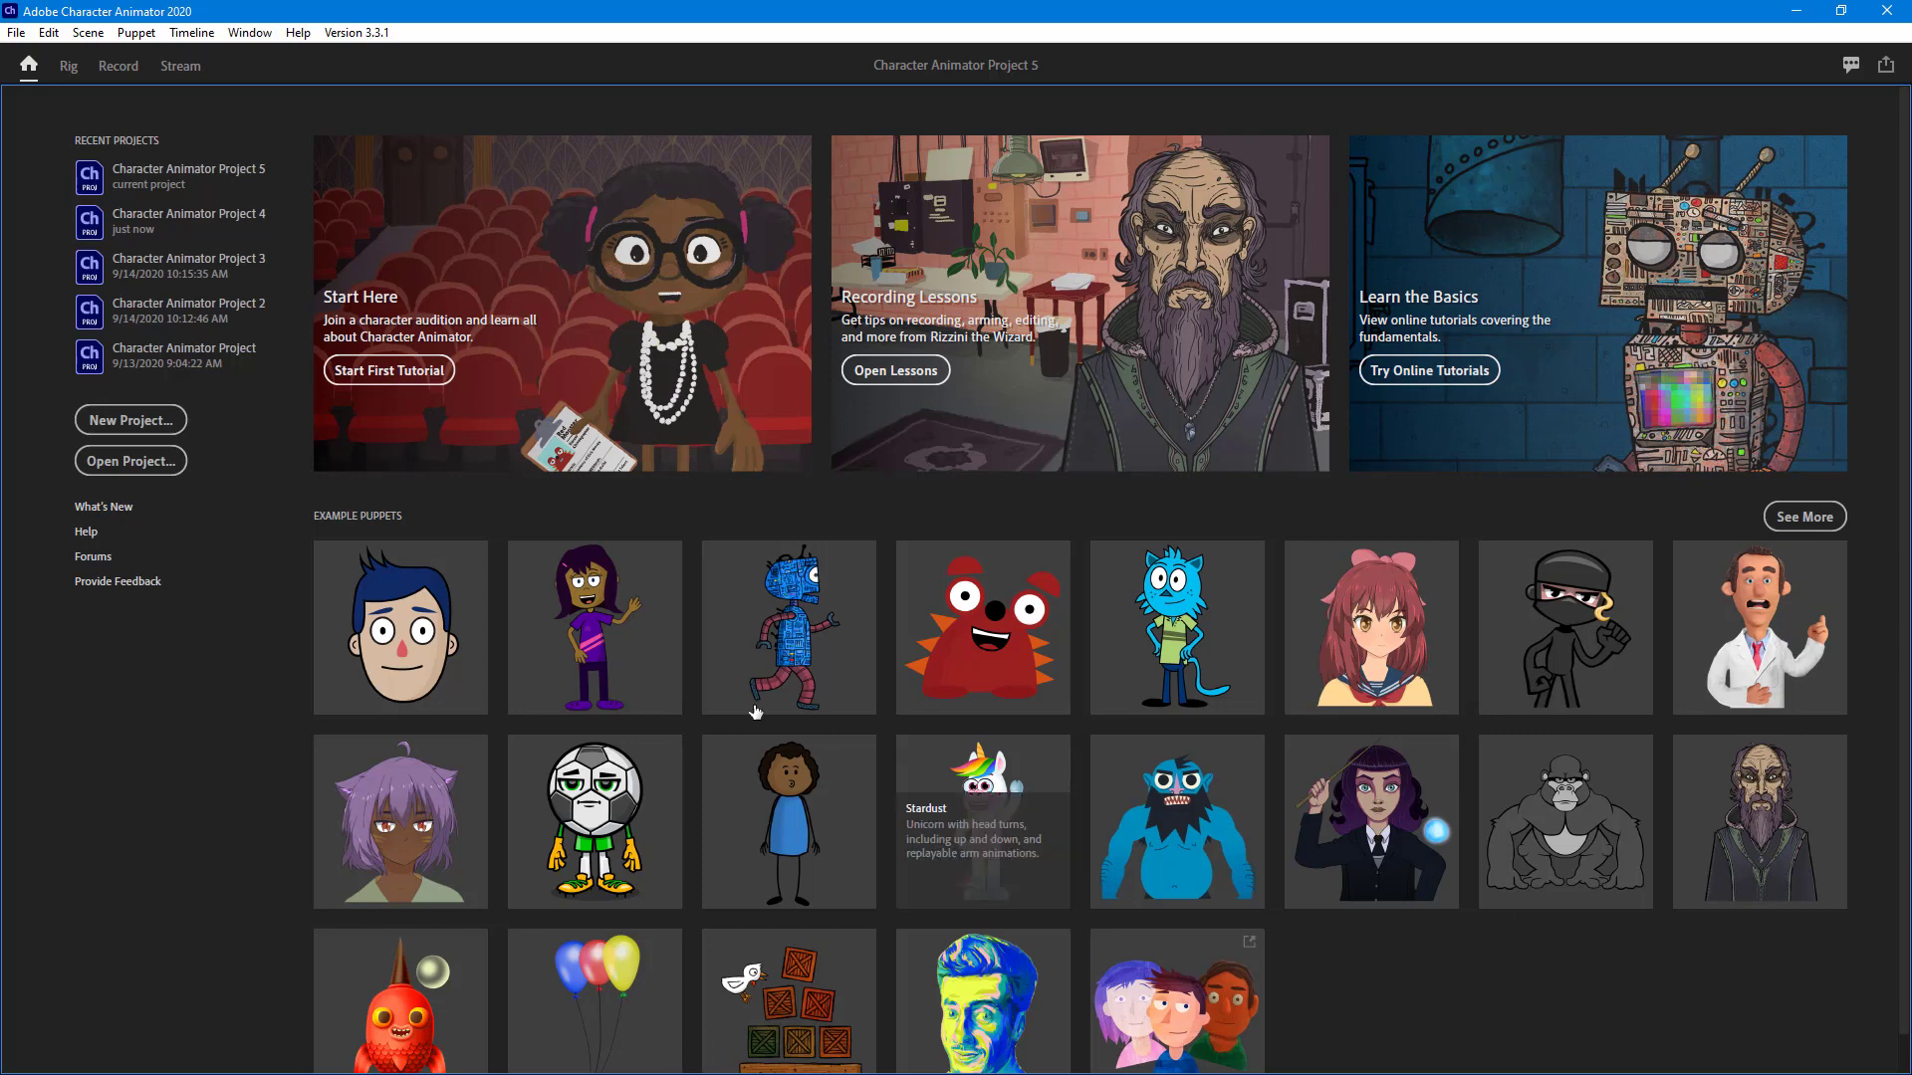
pyautogui.moveTo(719, 662)
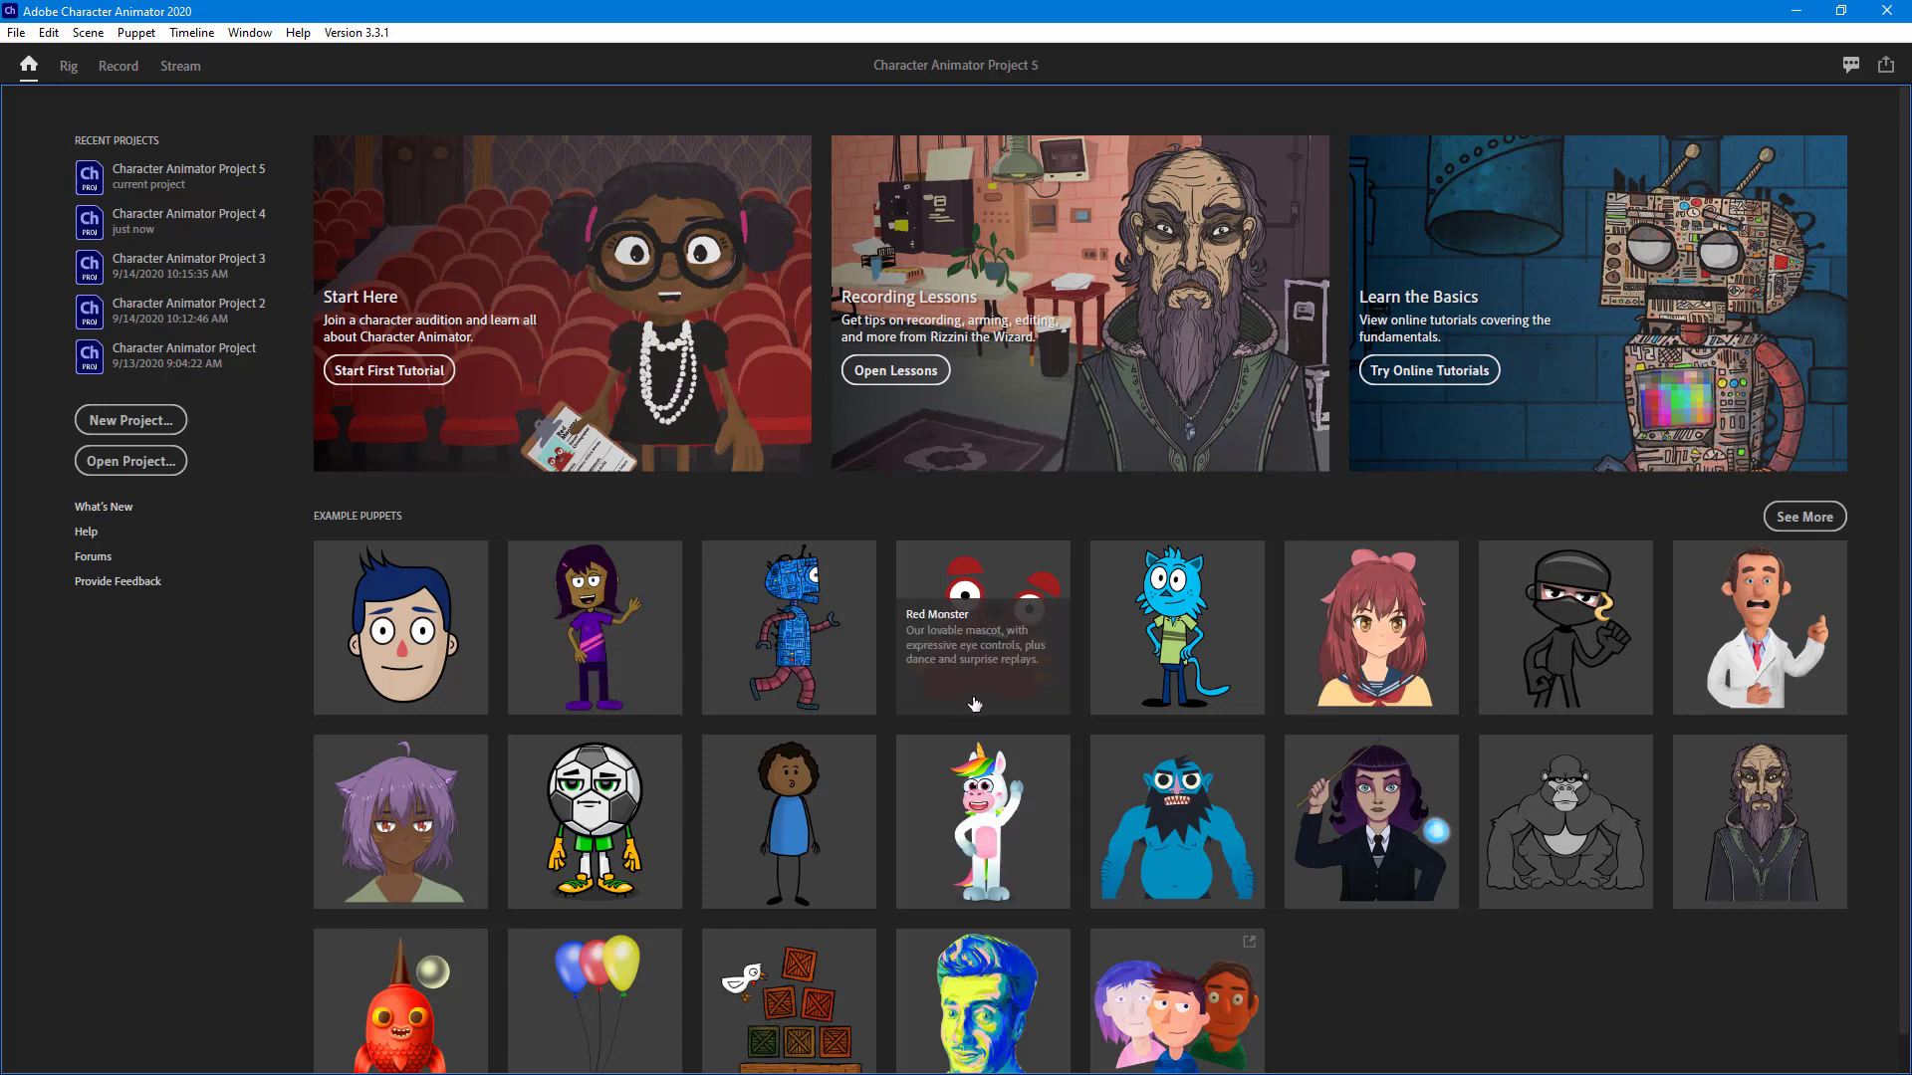
pyautogui.moveTo(1039, 863)
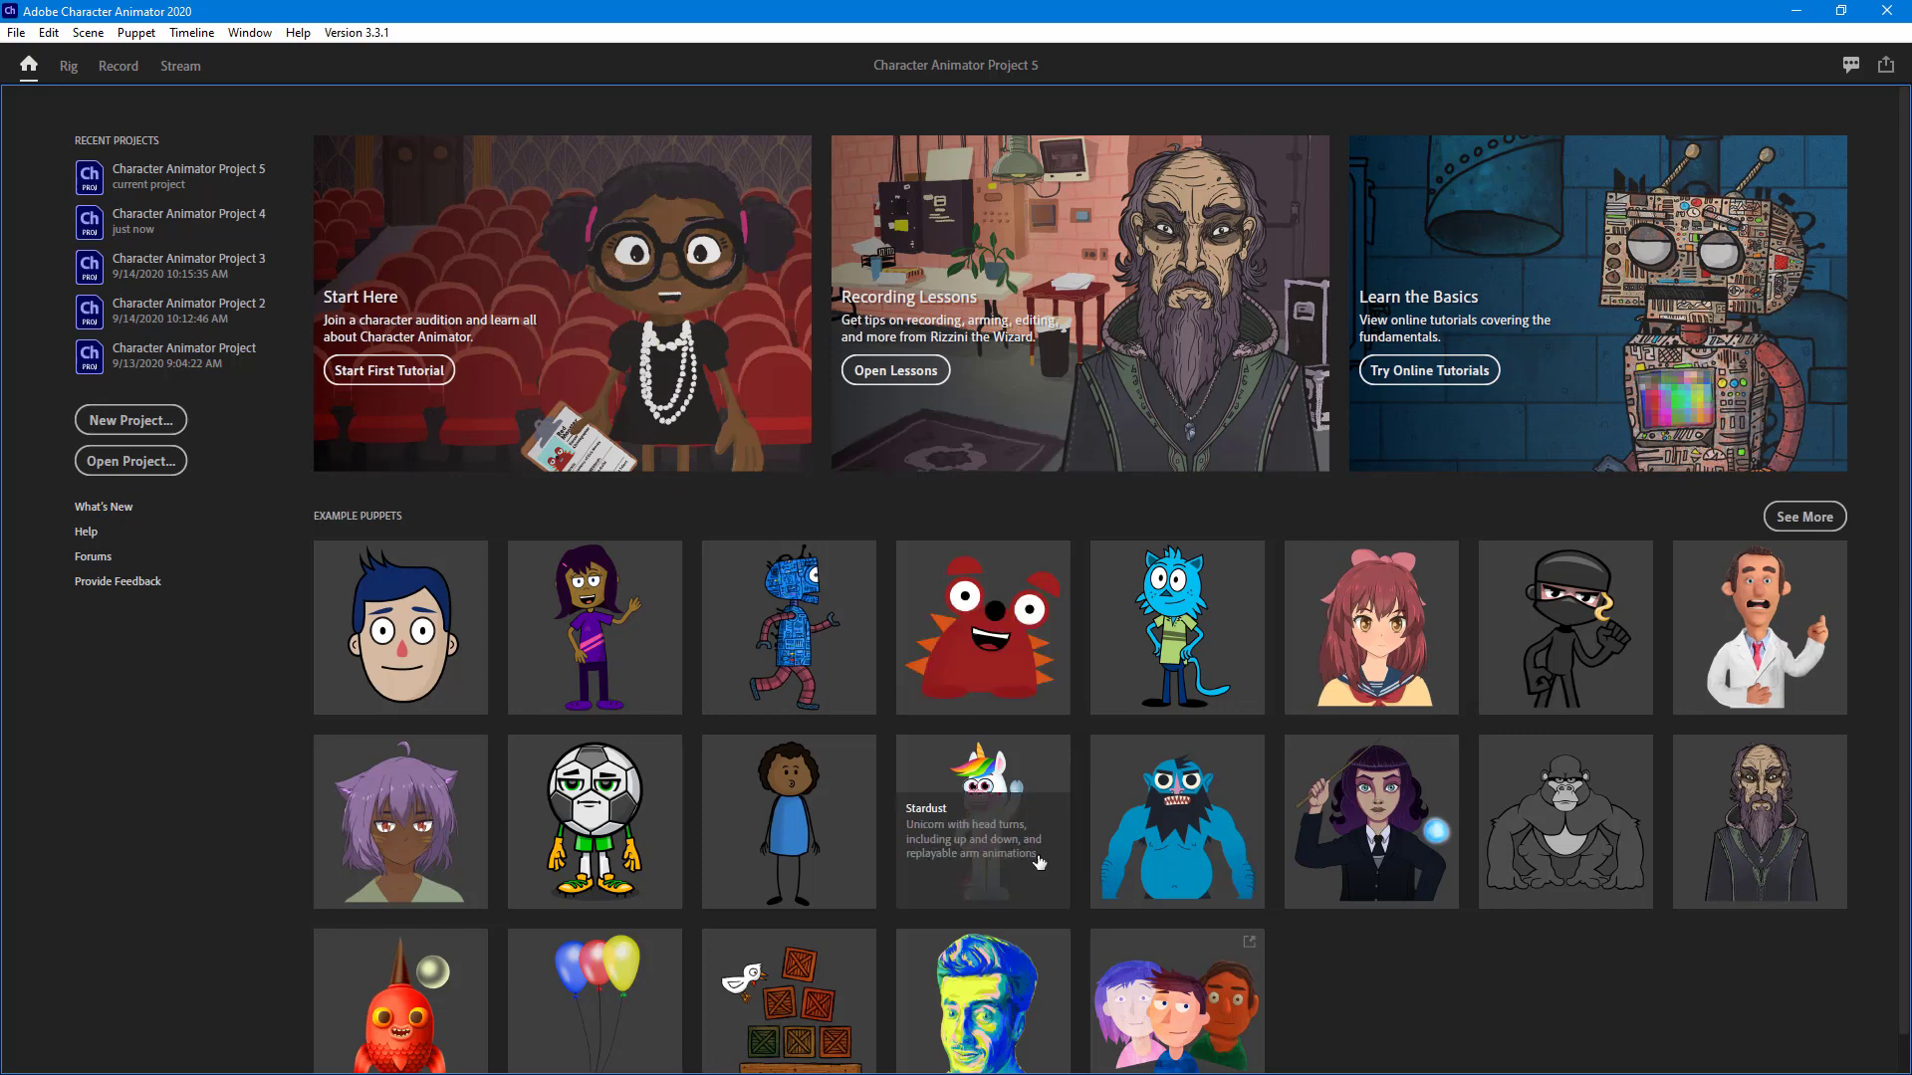
pyautogui.click(986, 799)
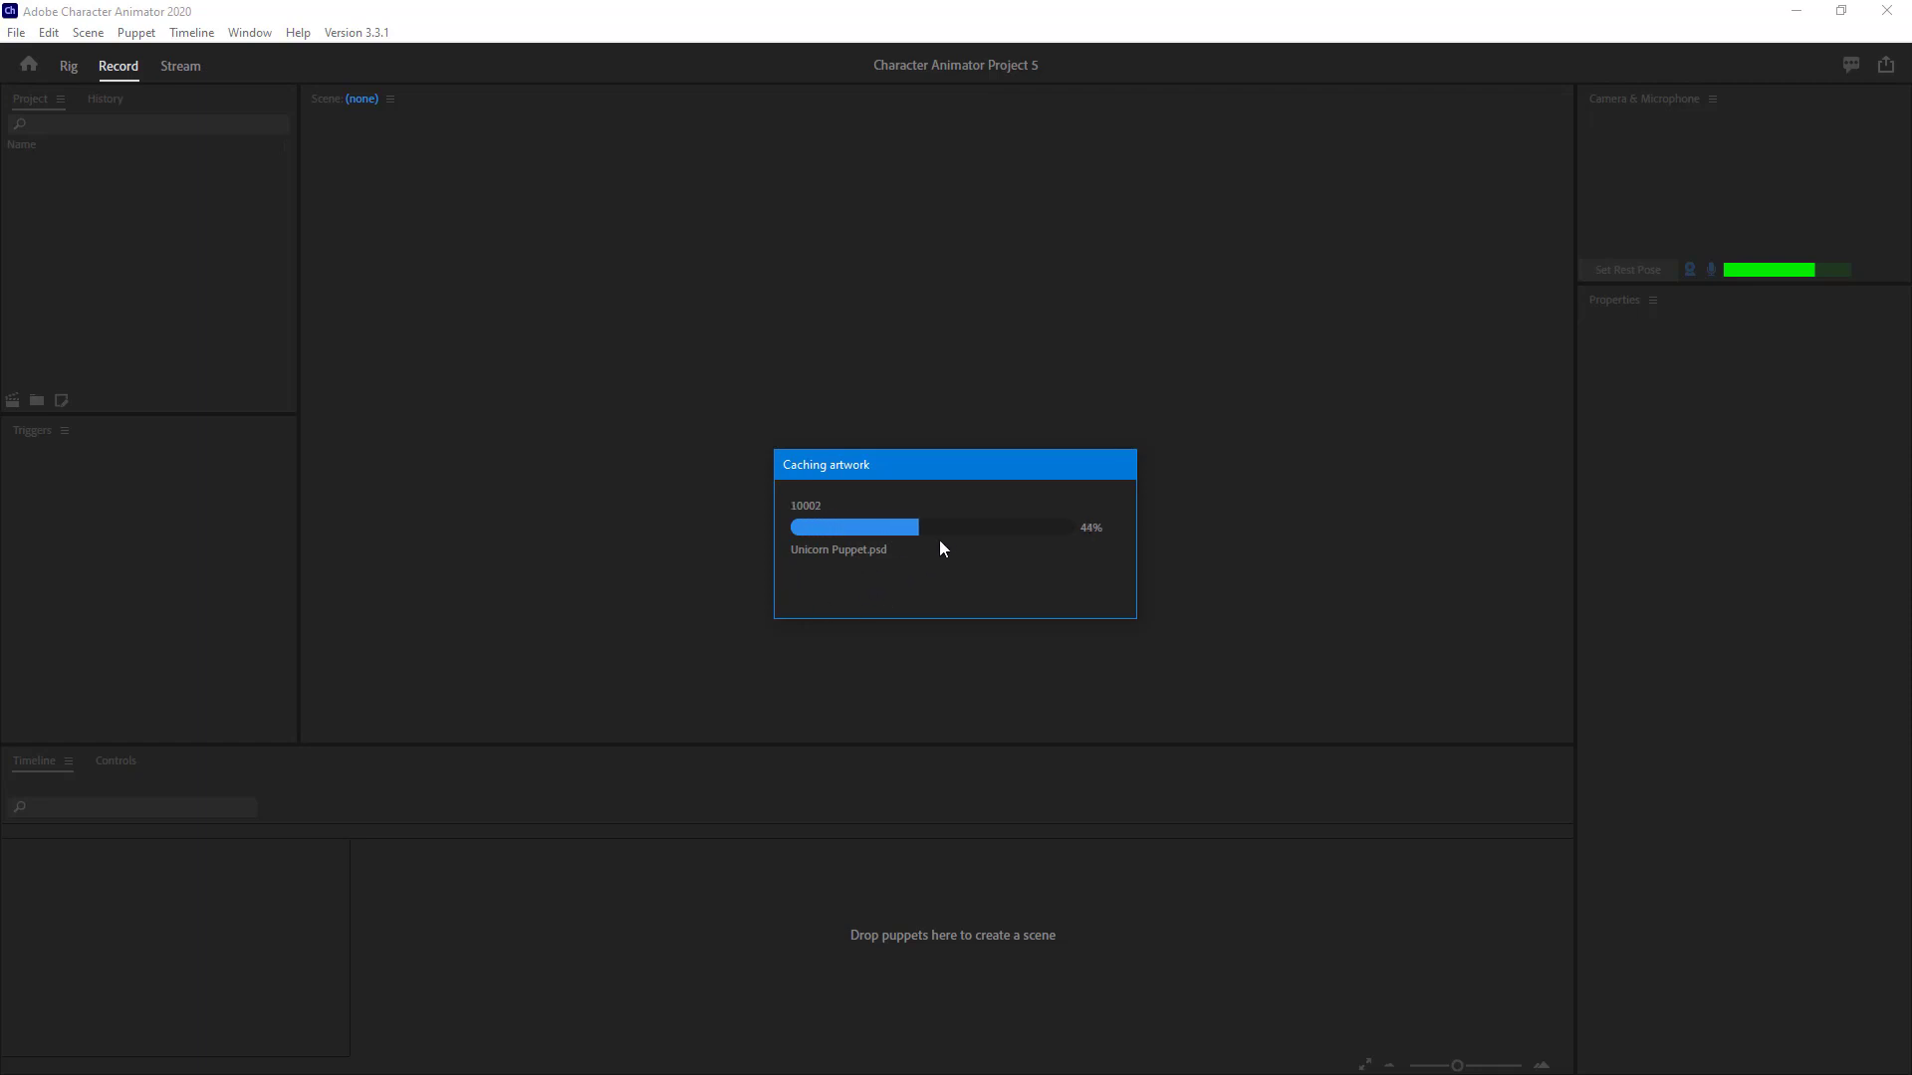
pyautogui.moveTo(945, 467); pyautogui.dragTo(904, 461)
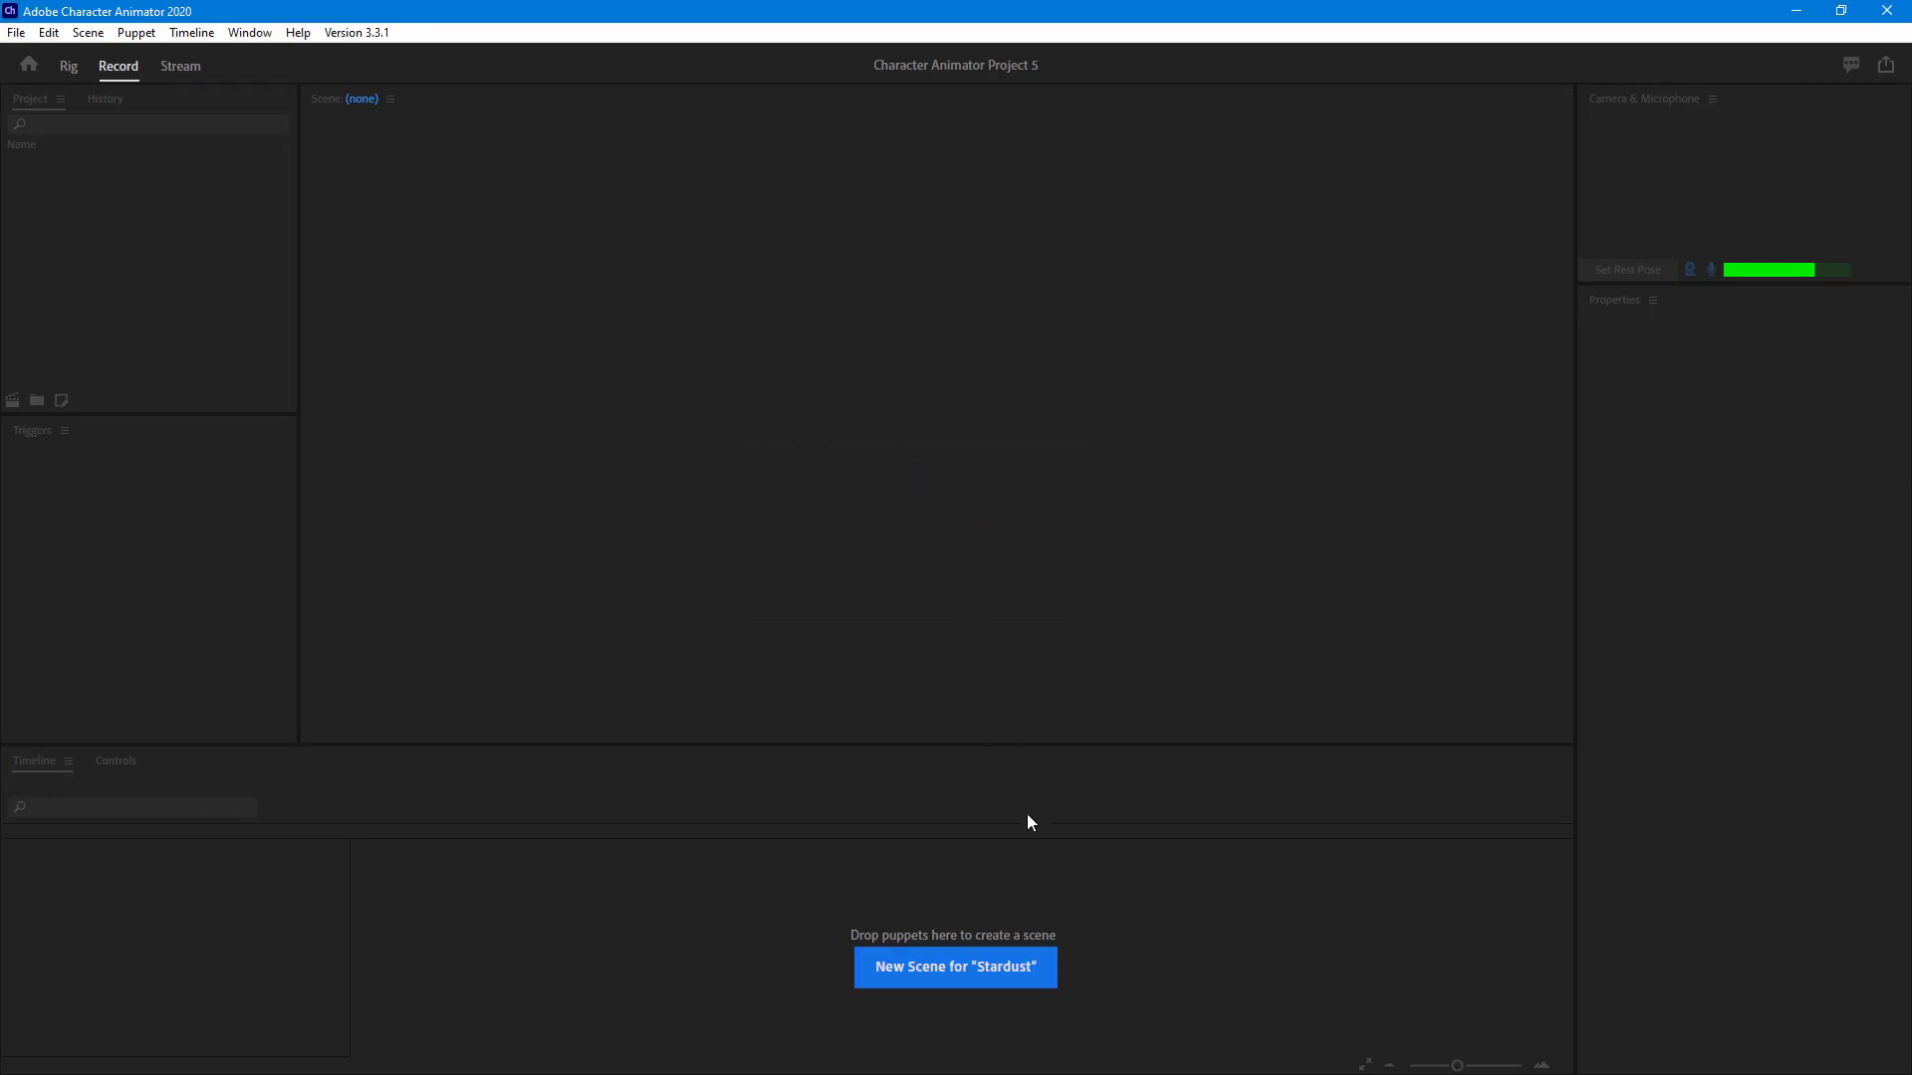
# Create a new scene, 'Scene - Stardust', containing the Stardust puppet
pyautogui.click(918, 984)
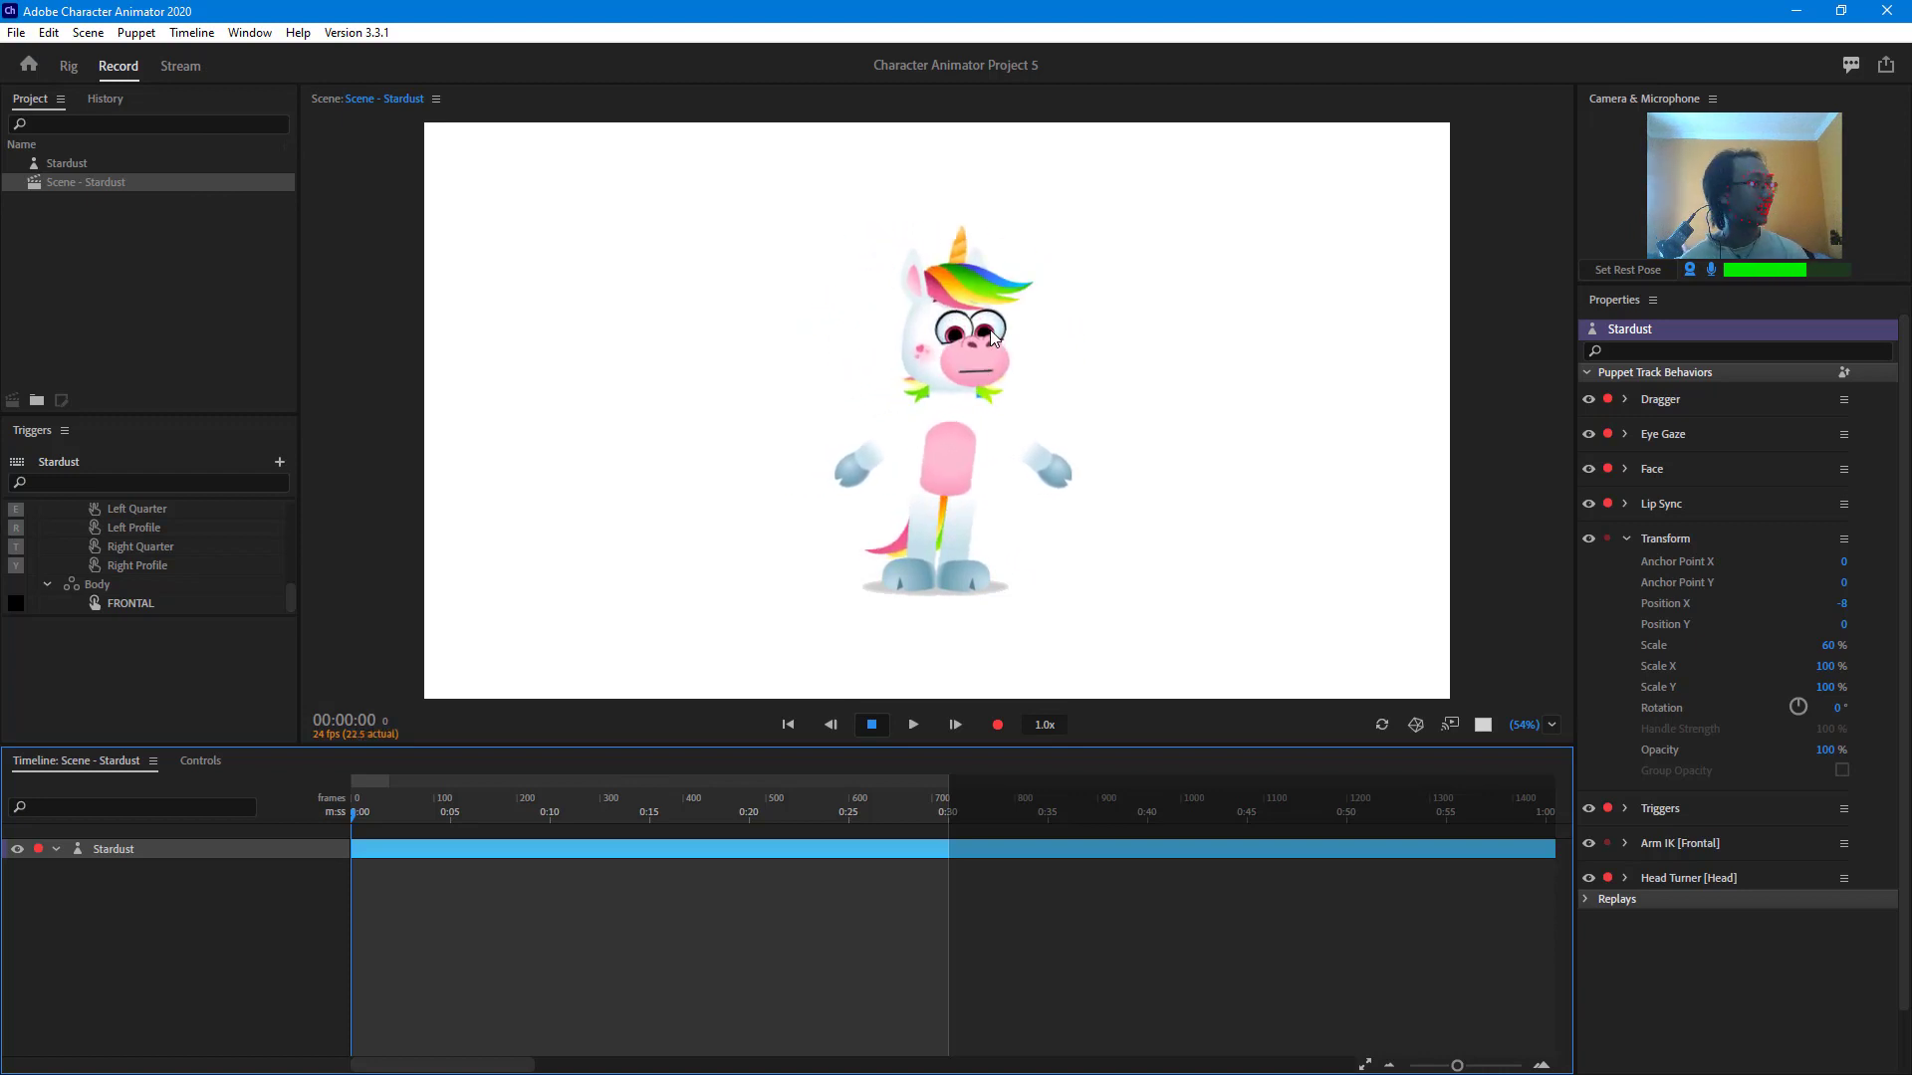
# Expand Head Turner, test sensitivities around 29% and 125%, then set Sensitivity to 100%
pyautogui.click(1627, 879)
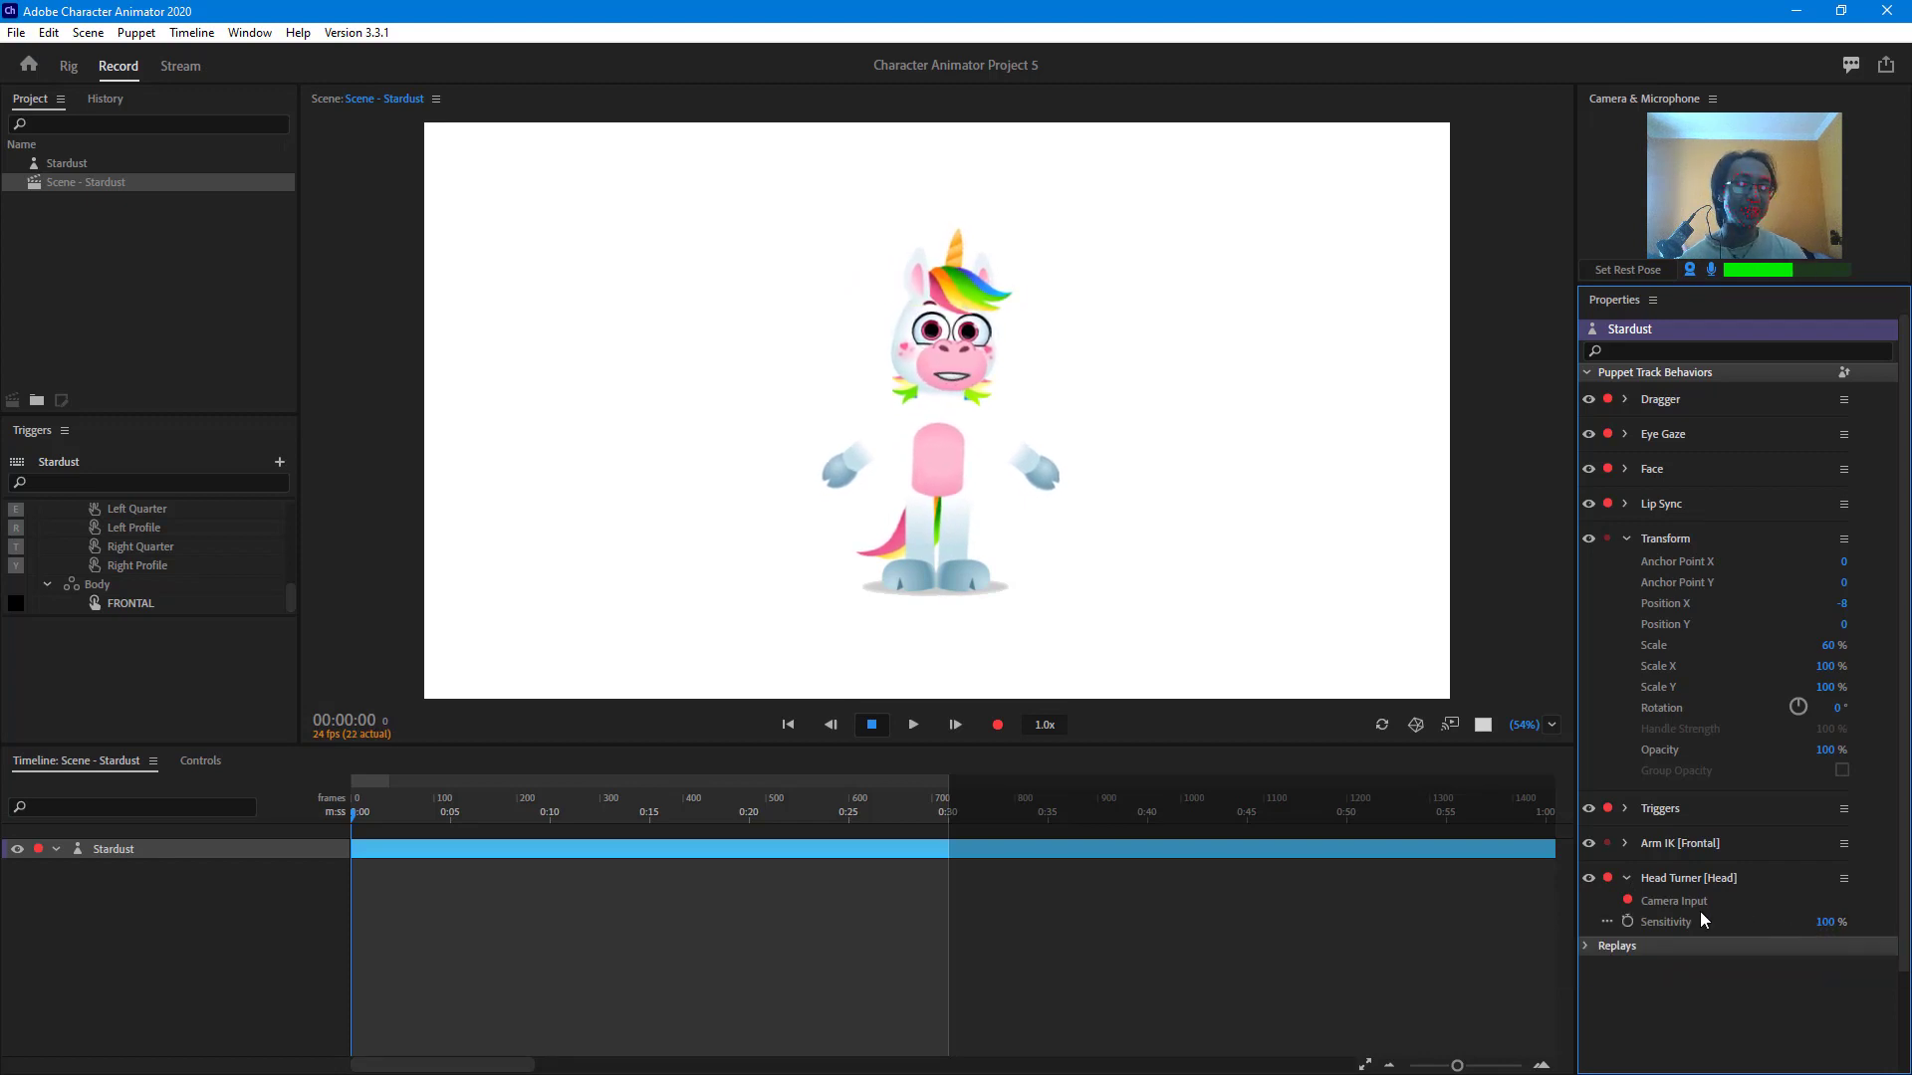
pyautogui.click(1627, 900)
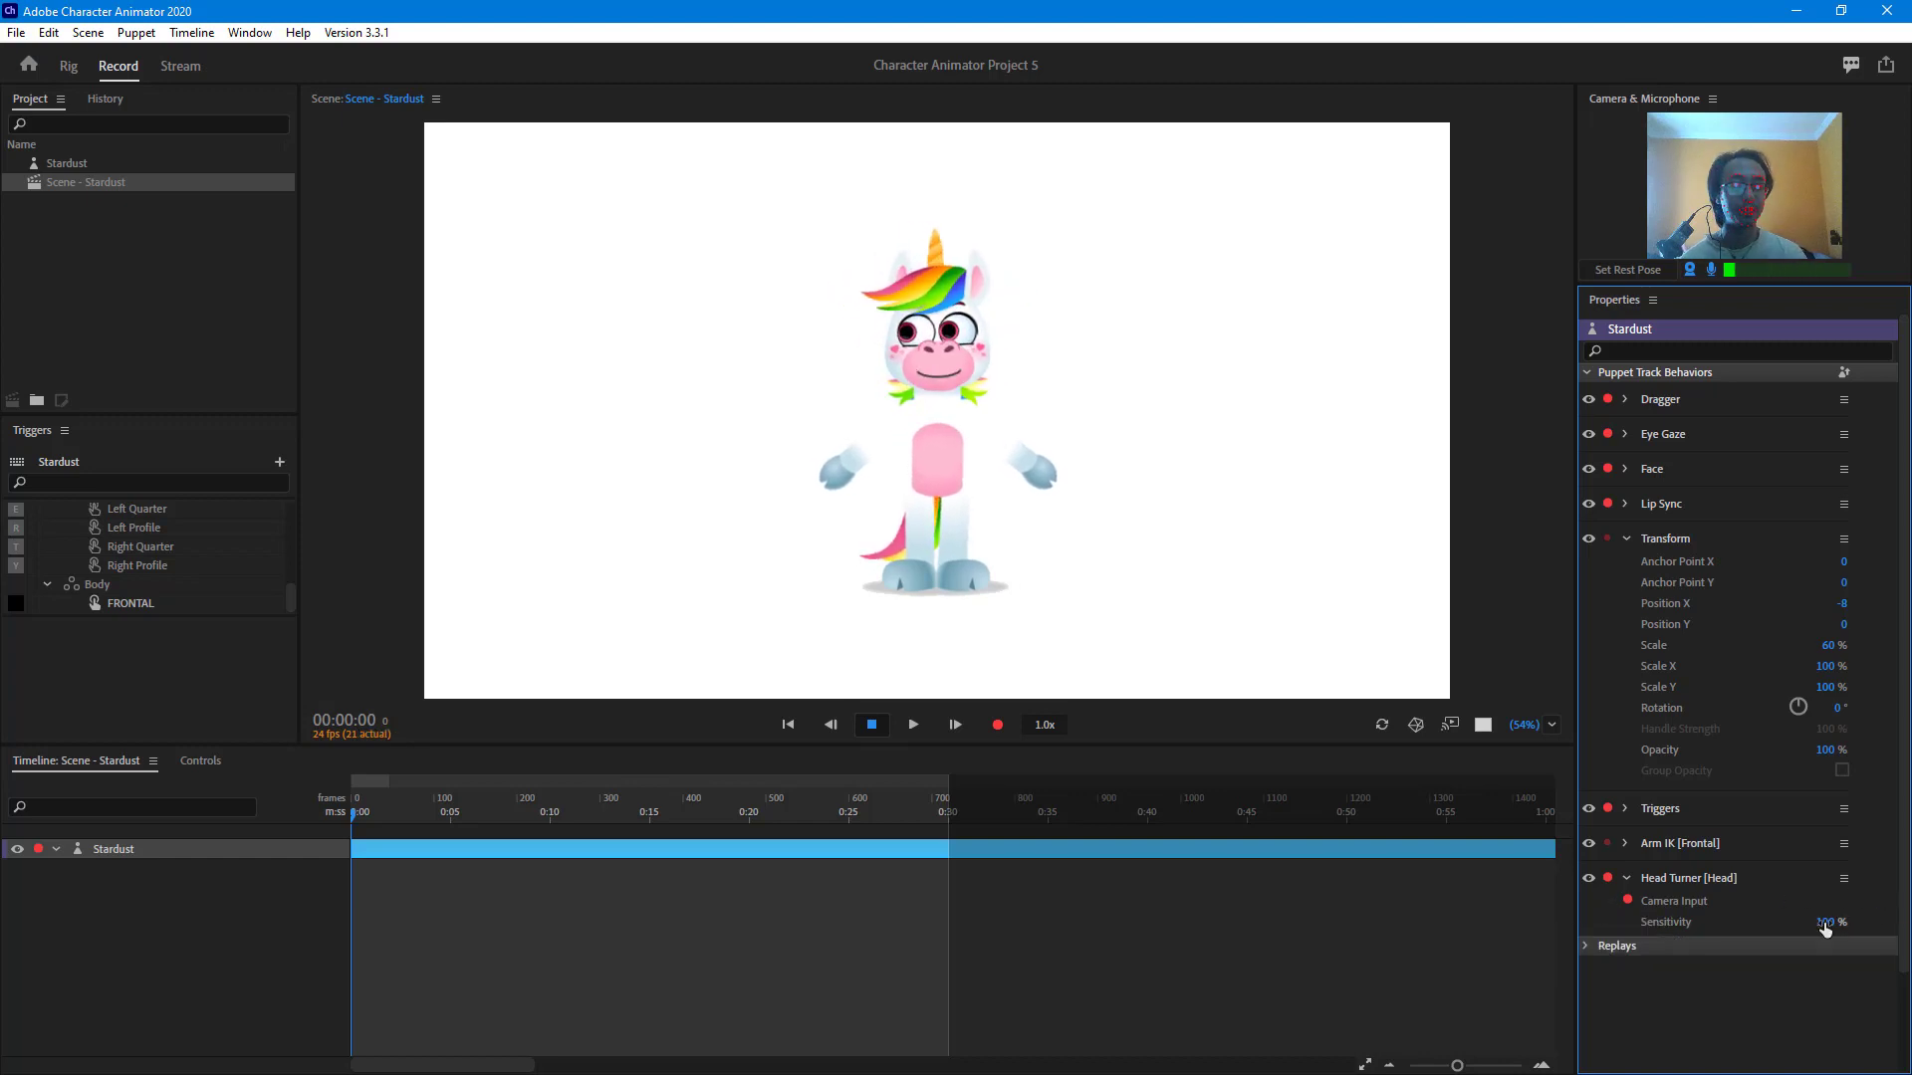
pyautogui.moveTo(1824, 932); pyautogui.dragTo(1753, 930)
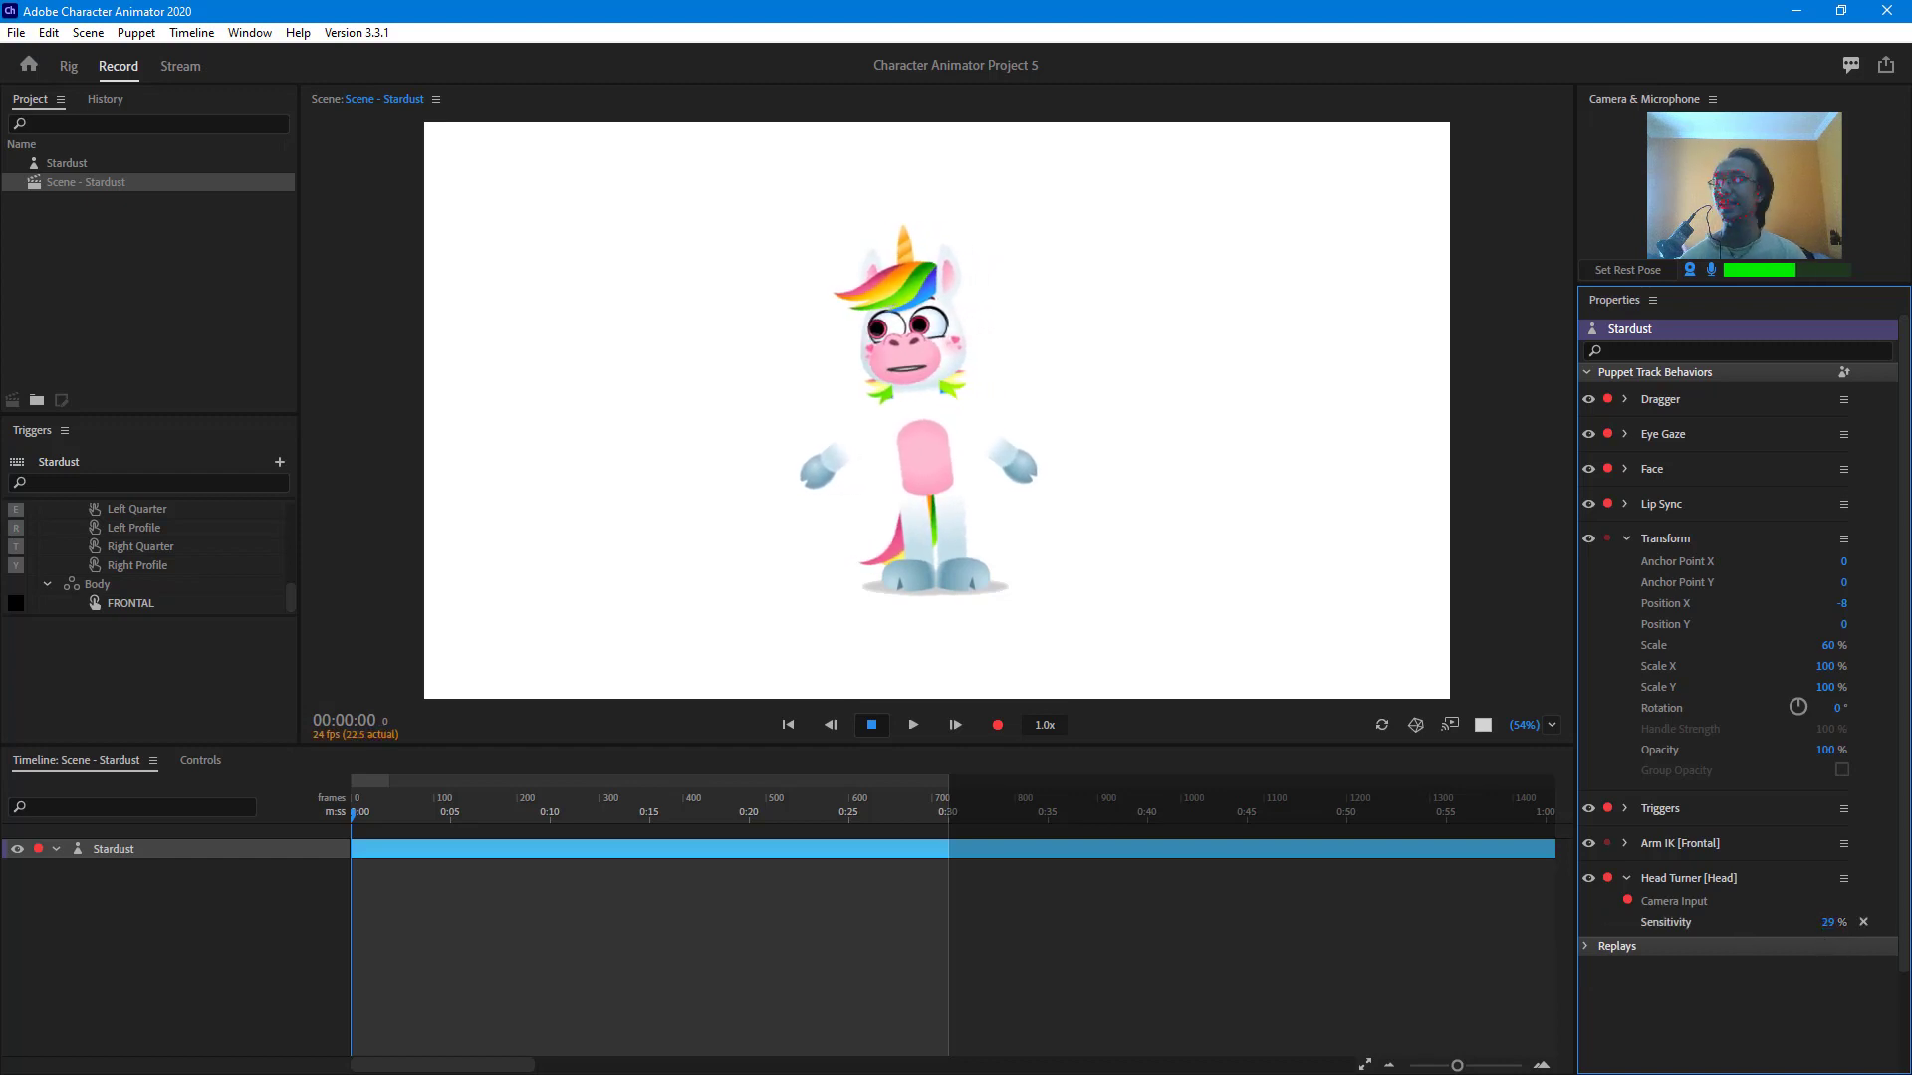
pyautogui.moveTo(1837, 924); pyautogui.dragTo(1854, 924)
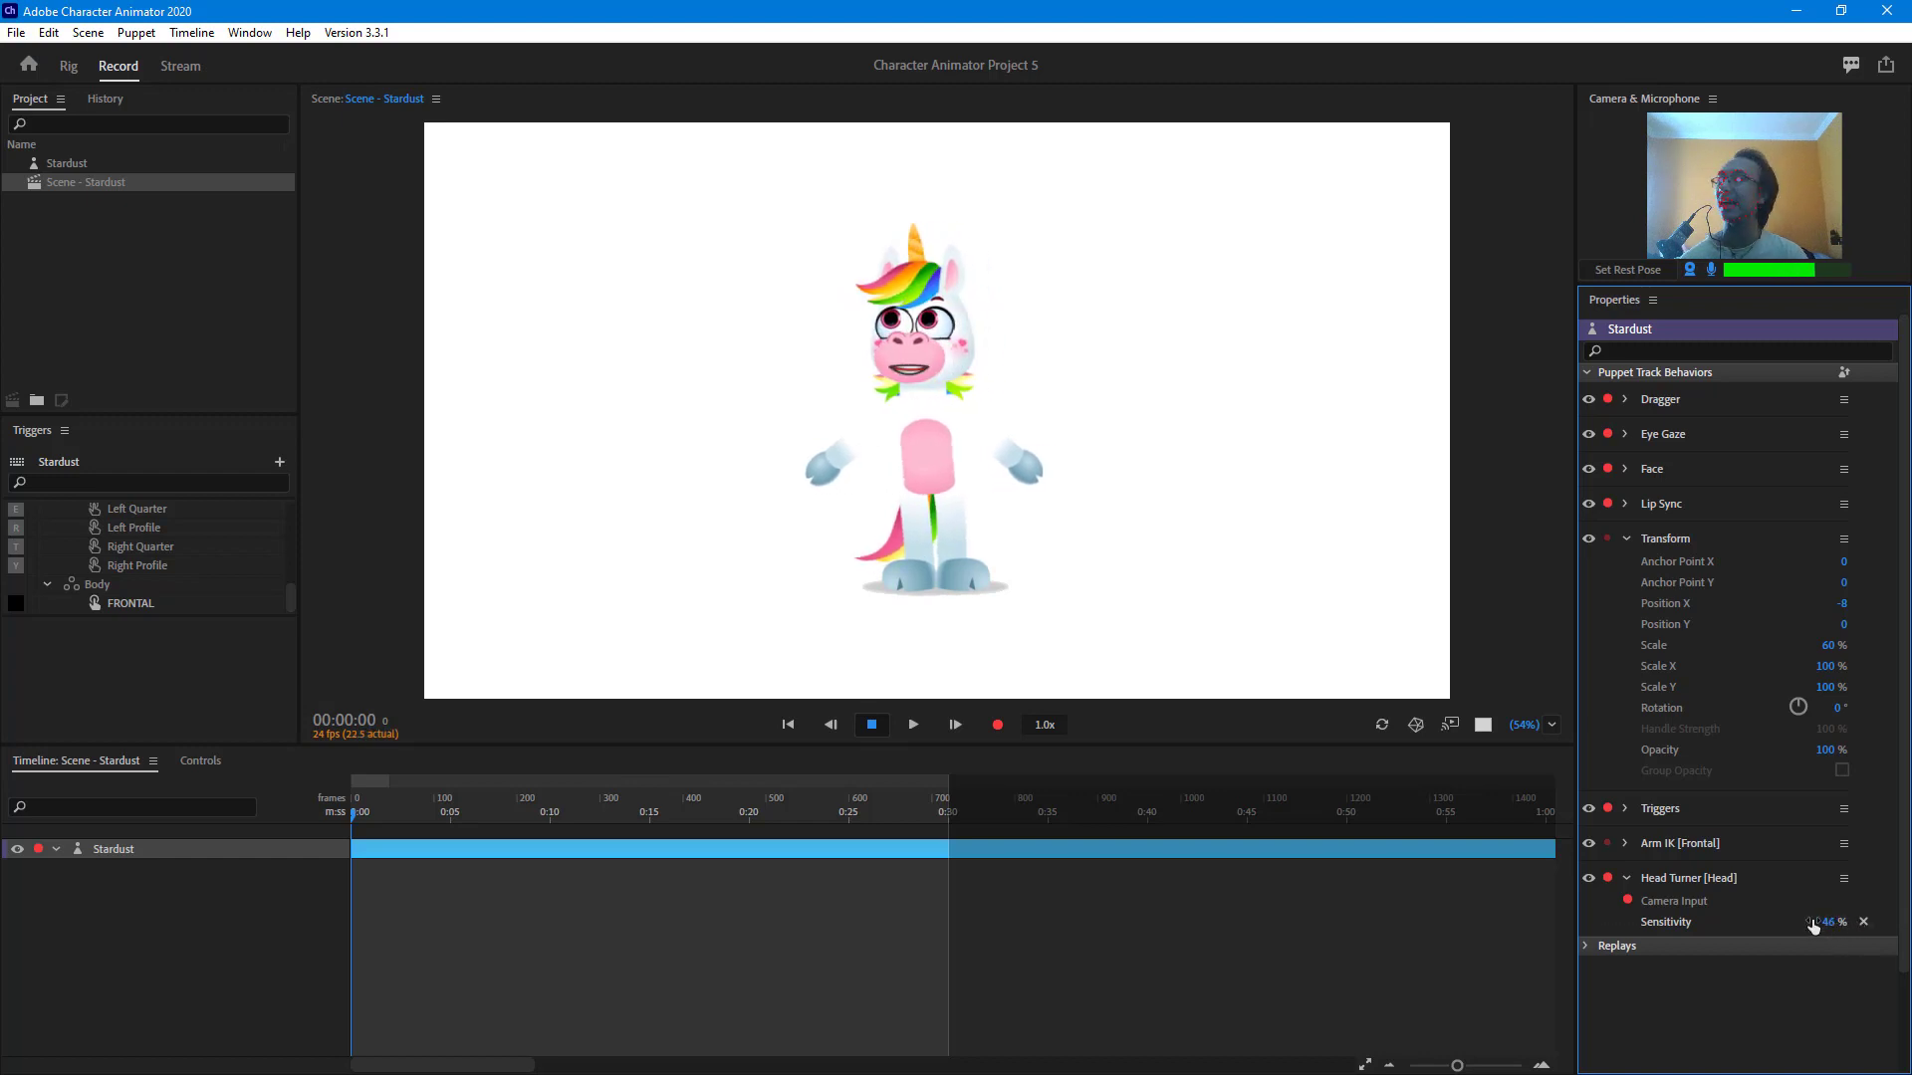
pyautogui.moveTo(1824, 923); pyautogui.dragTo(1905, 930)
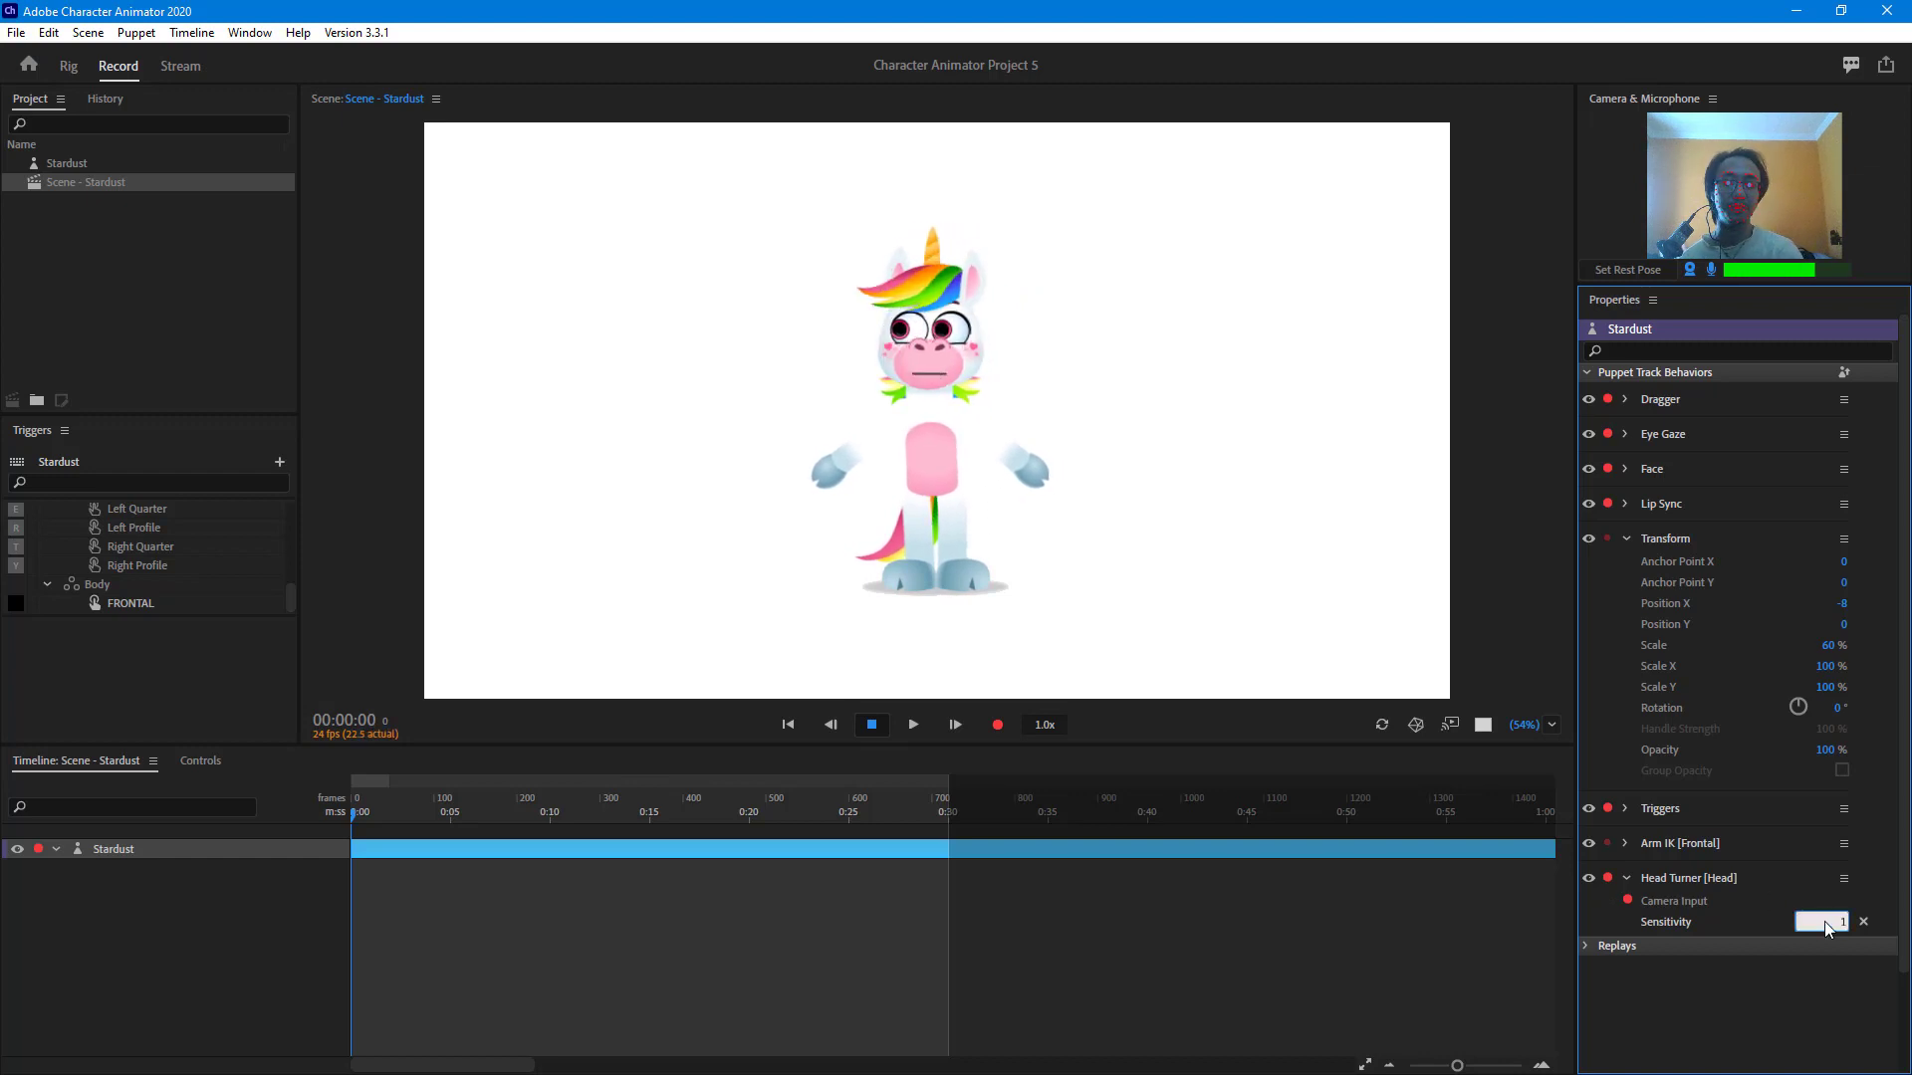
pyautogui.write('00')
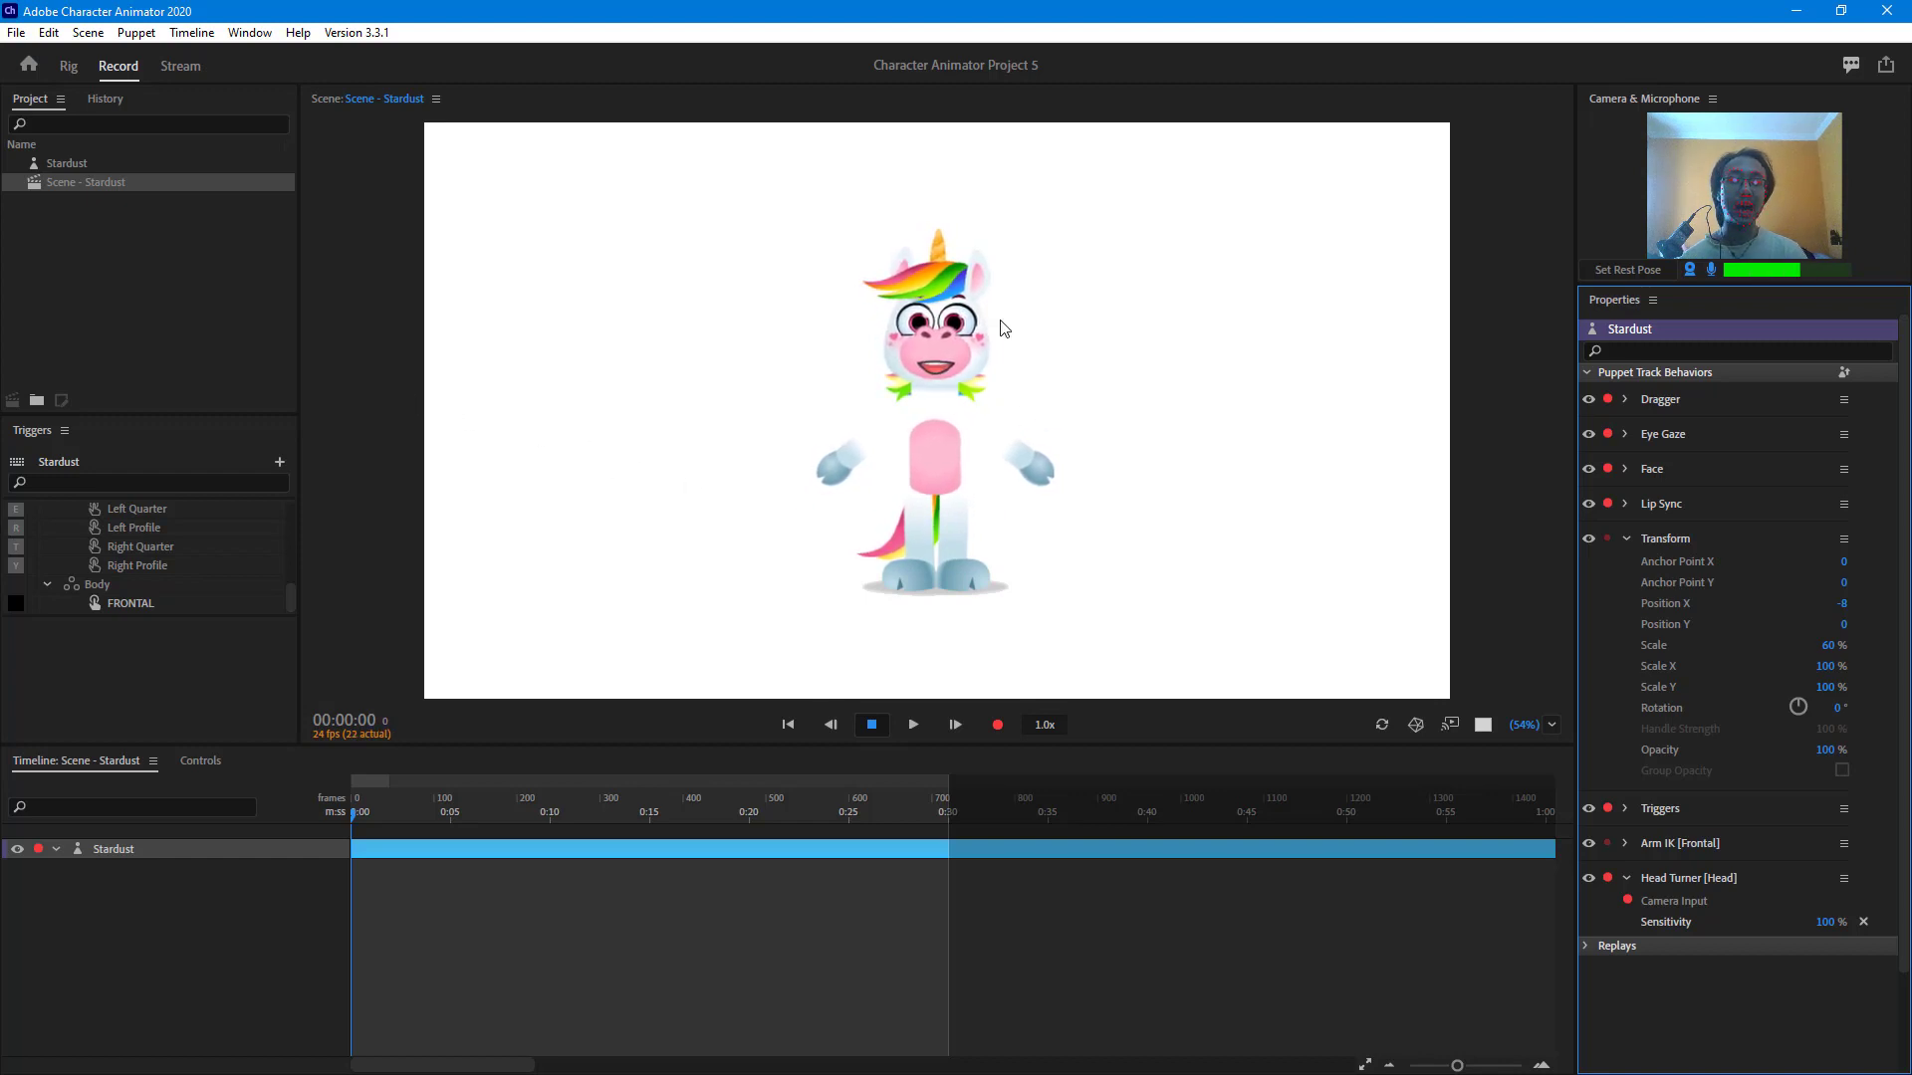
# Open Stardust in Rig mode and expand its Head group to list the seven views
pyautogui.click(65, 163)
pyautogui.click(68, 66)
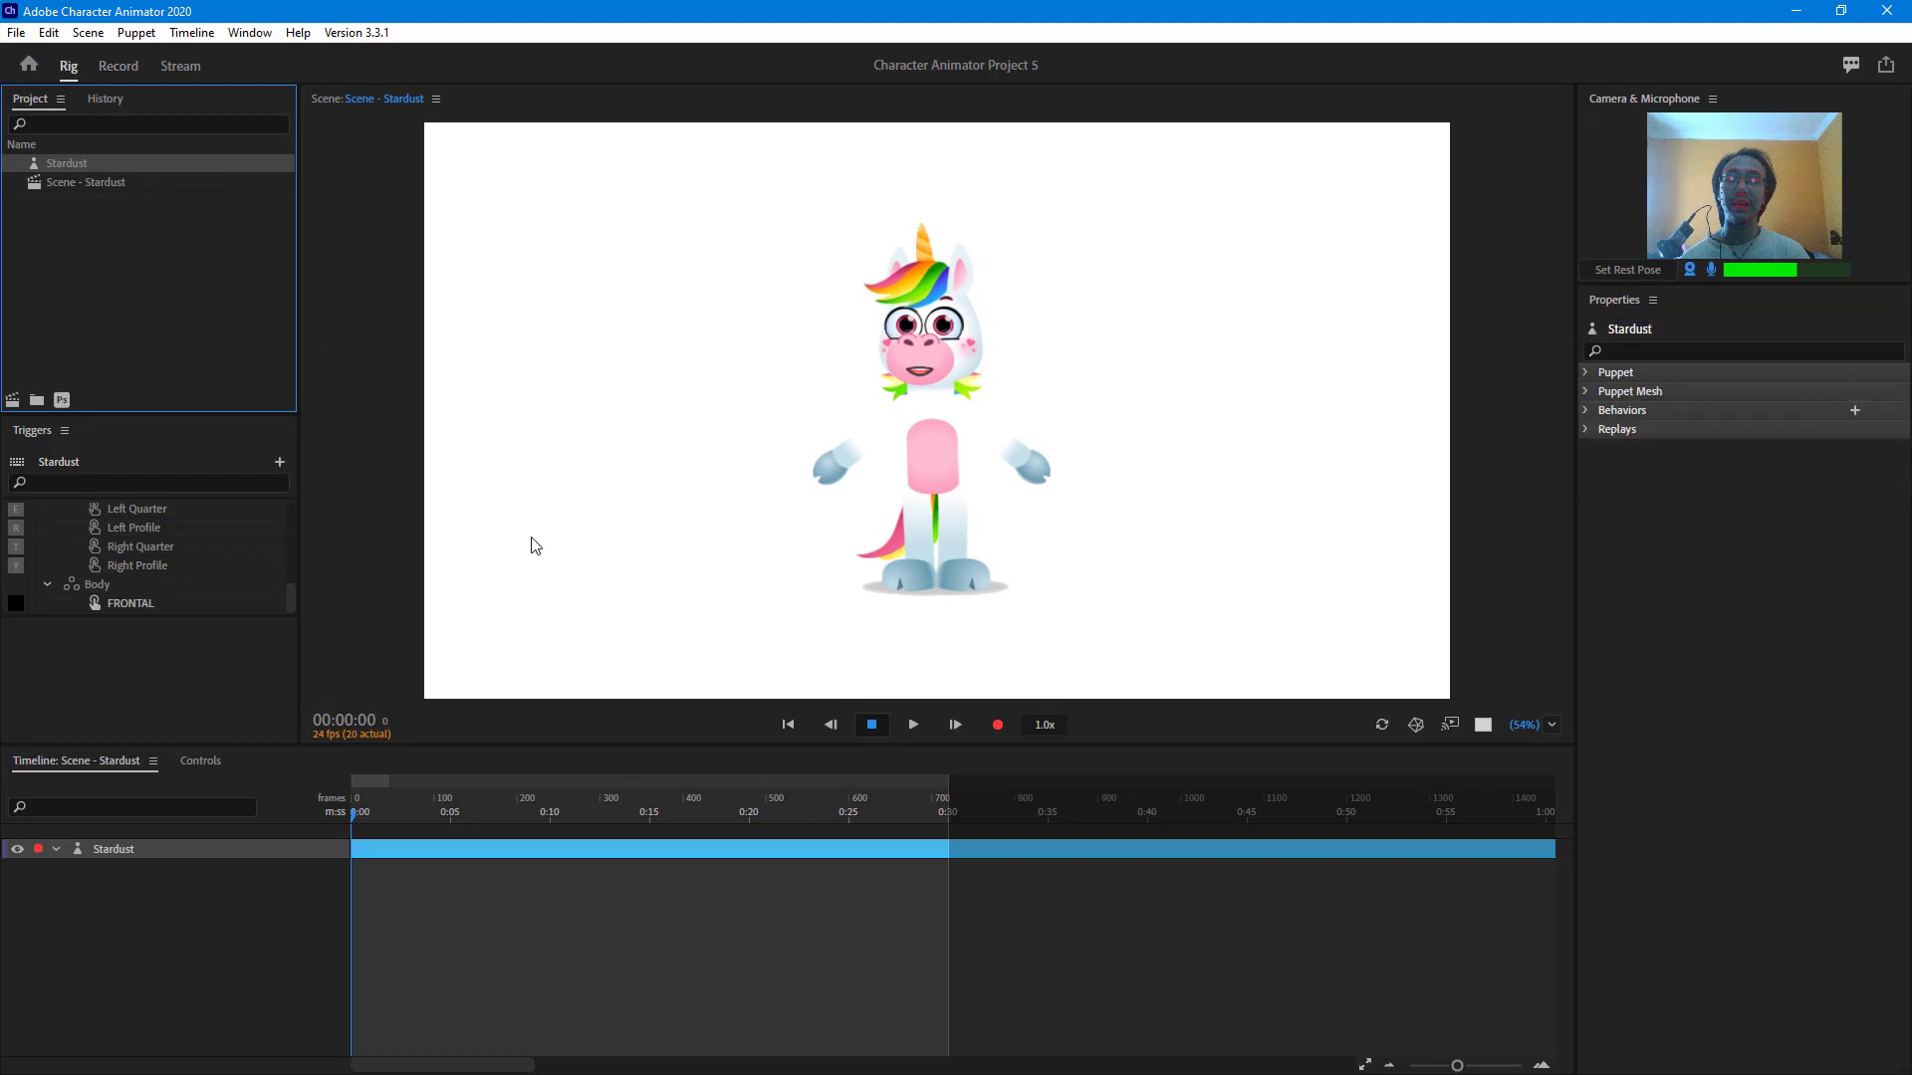
pyautogui.doubleClick(946, 496)
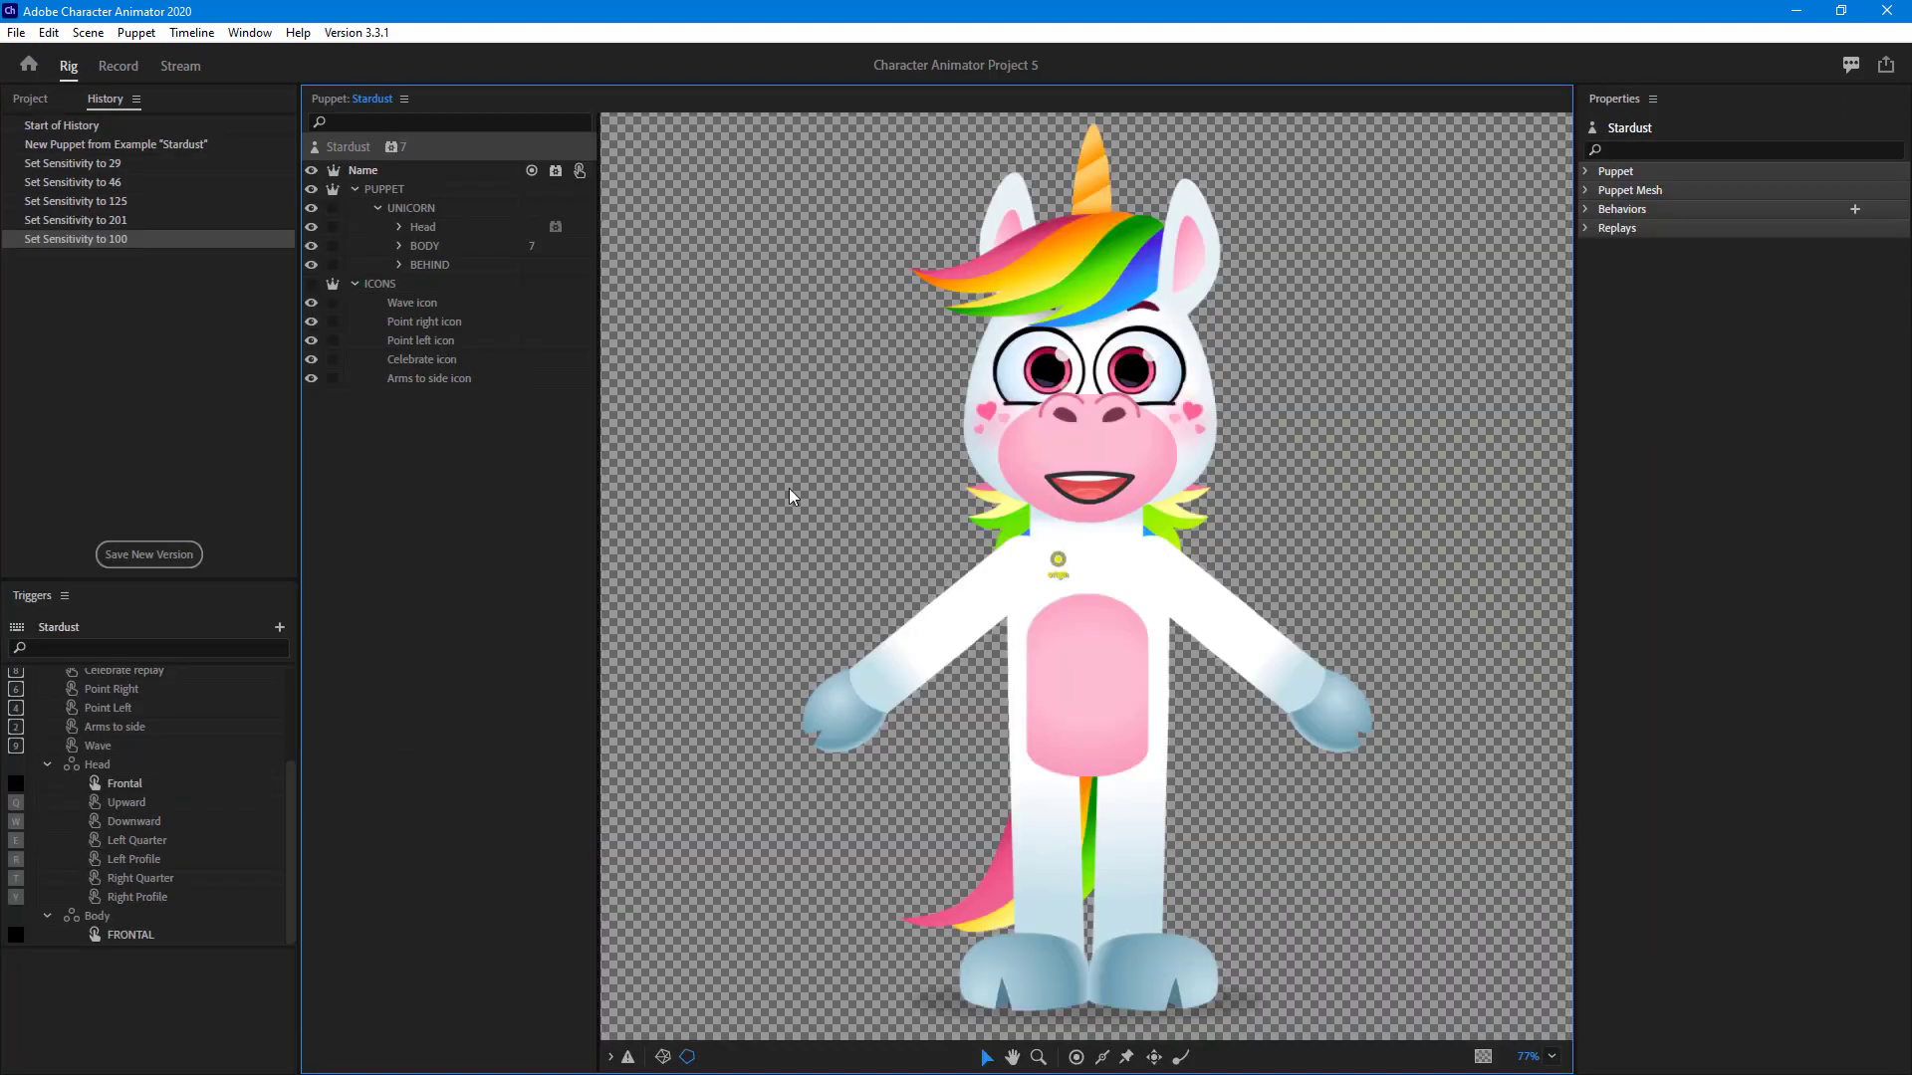
pyautogui.click(399, 227)
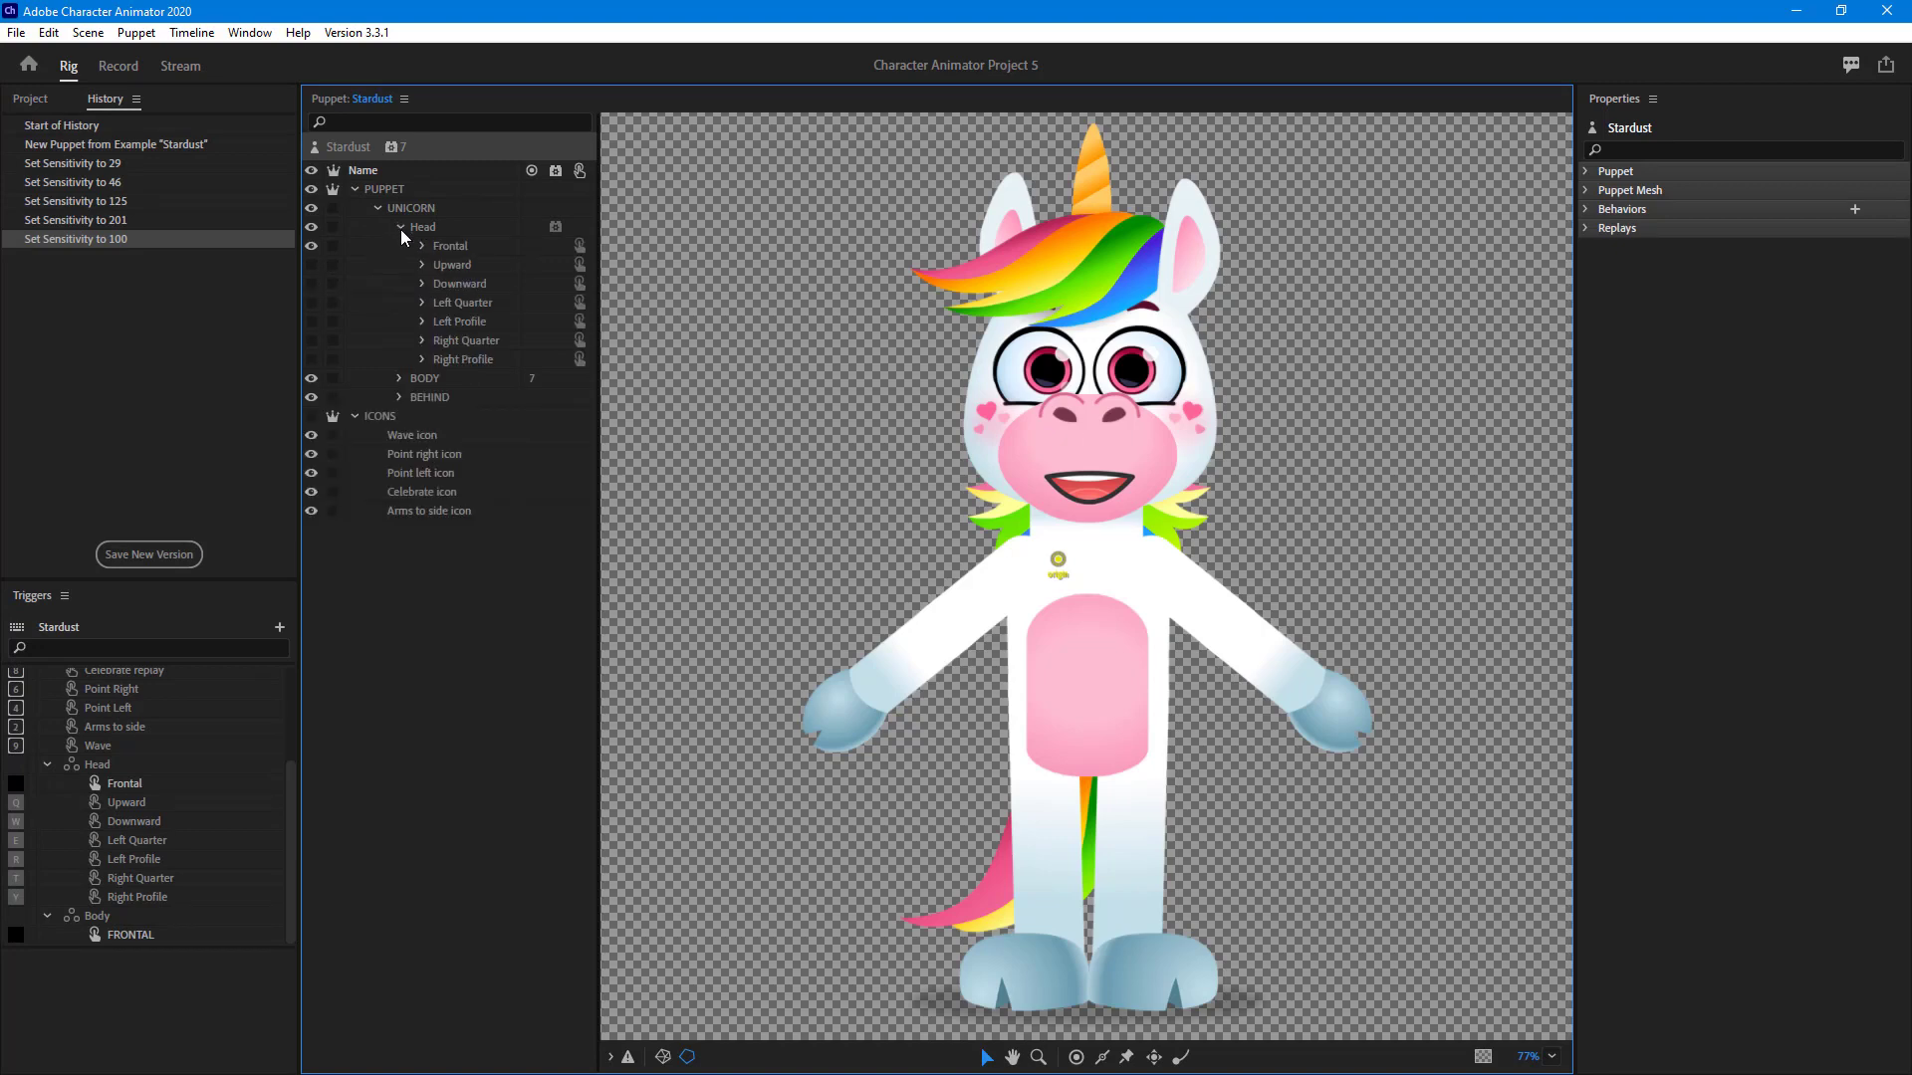
# Enable the Upward, Downward, Left/Right Quarter and Left/Right Profile head views, then expand Right Profile
pyautogui.click(311, 264)
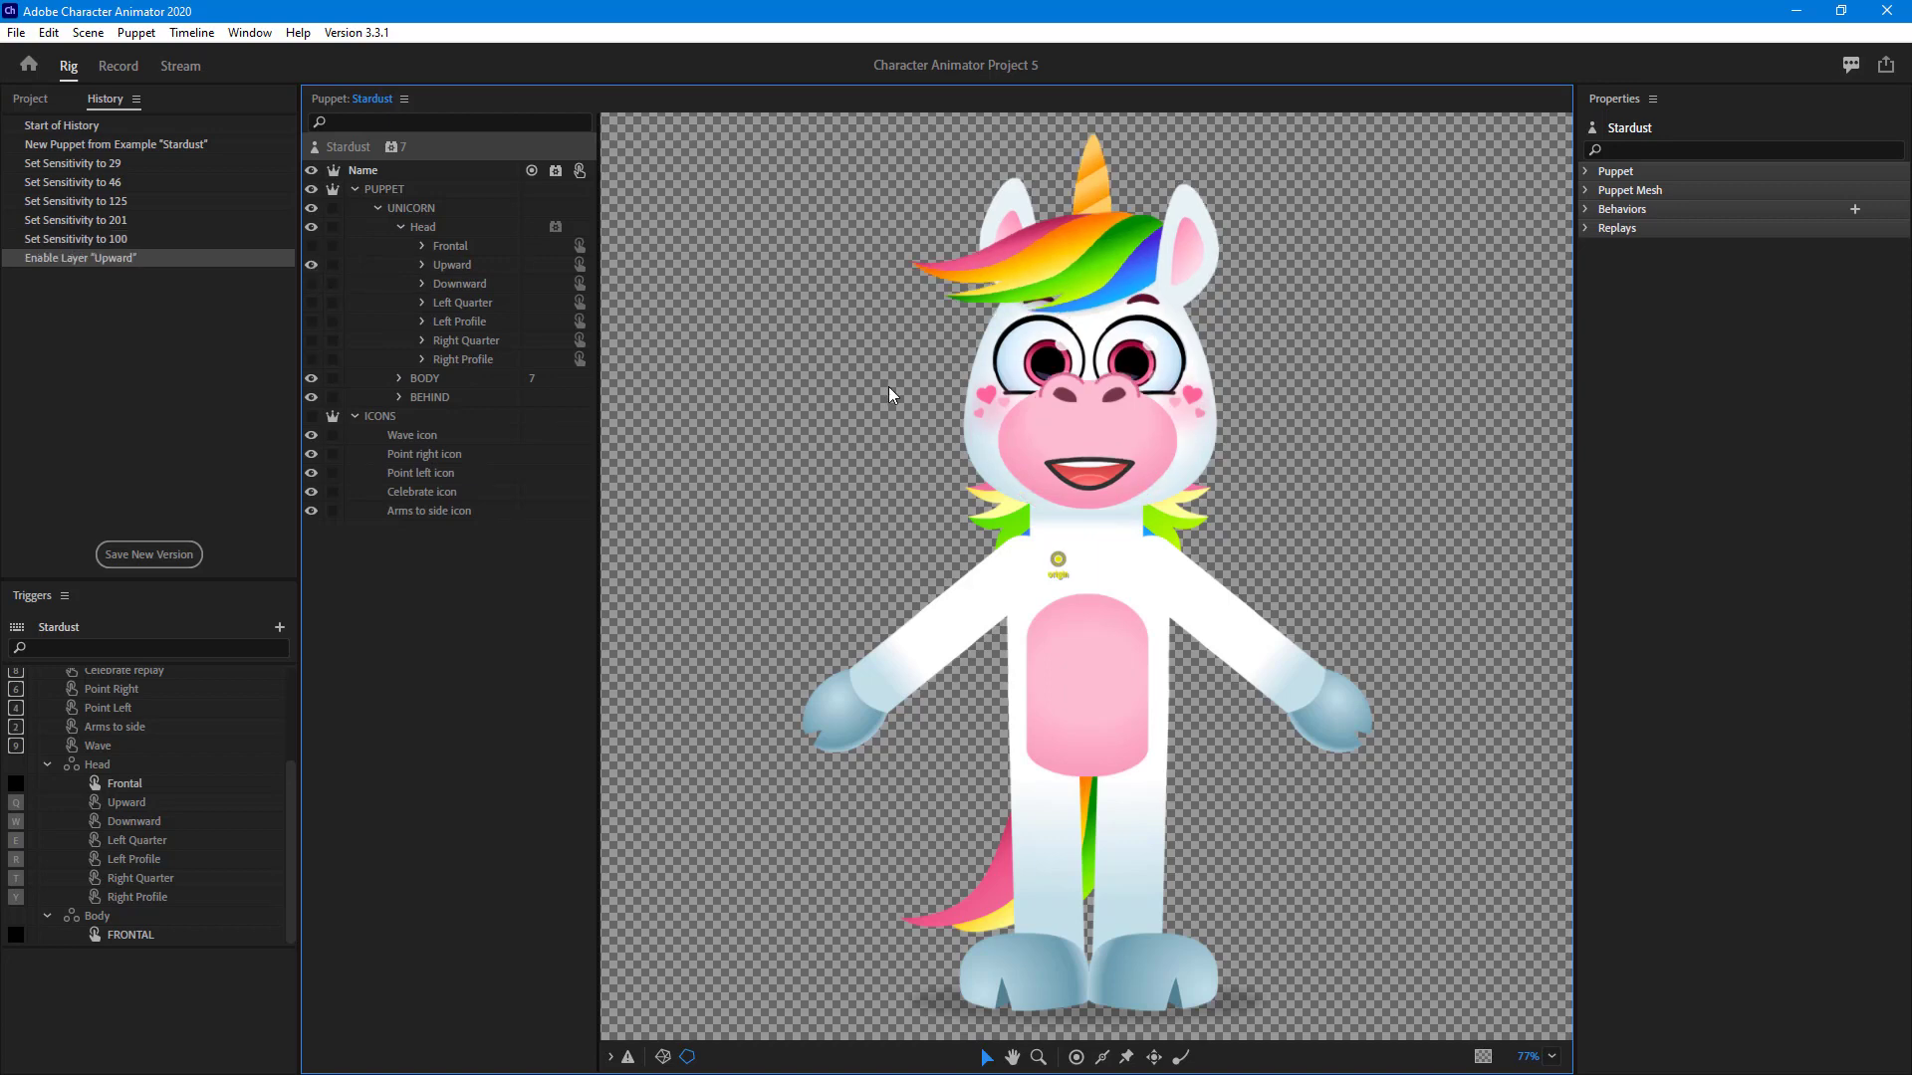
pyautogui.click(311, 284)
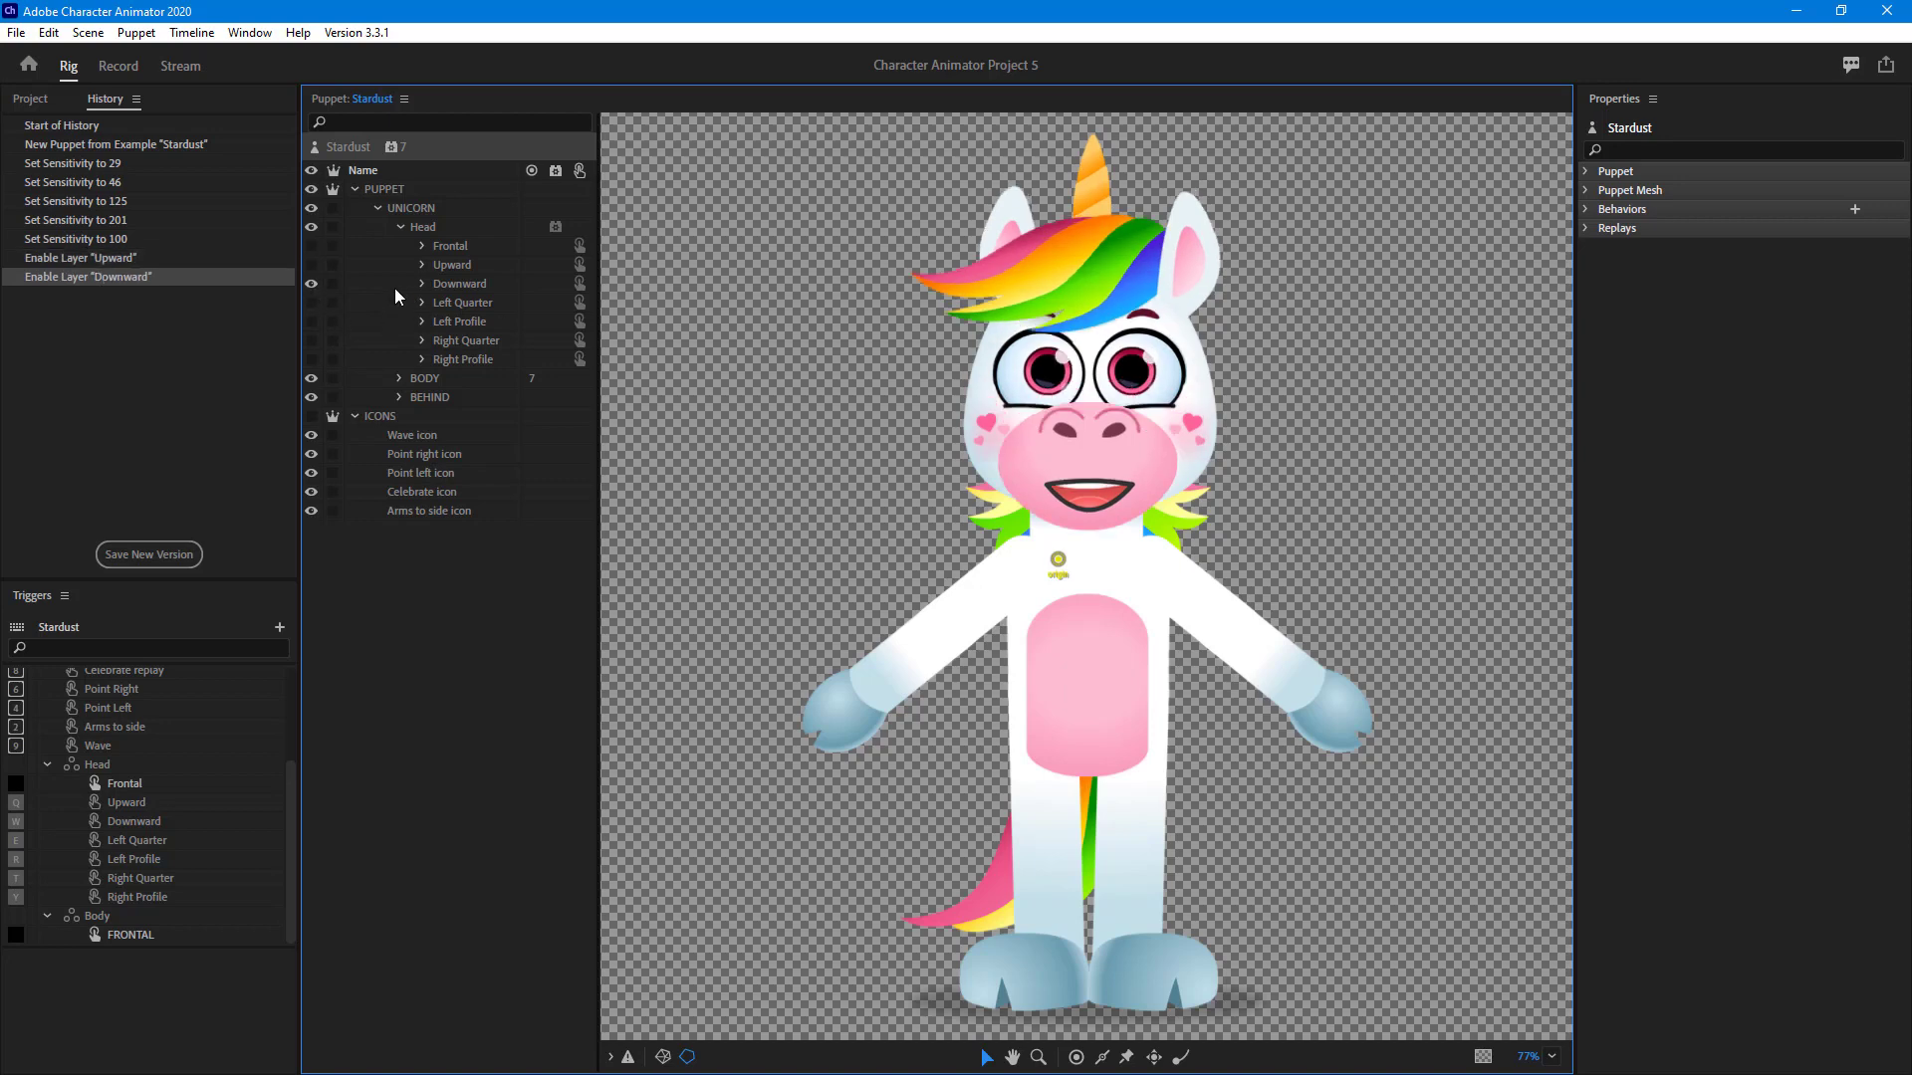
pyautogui.click(311, 309)
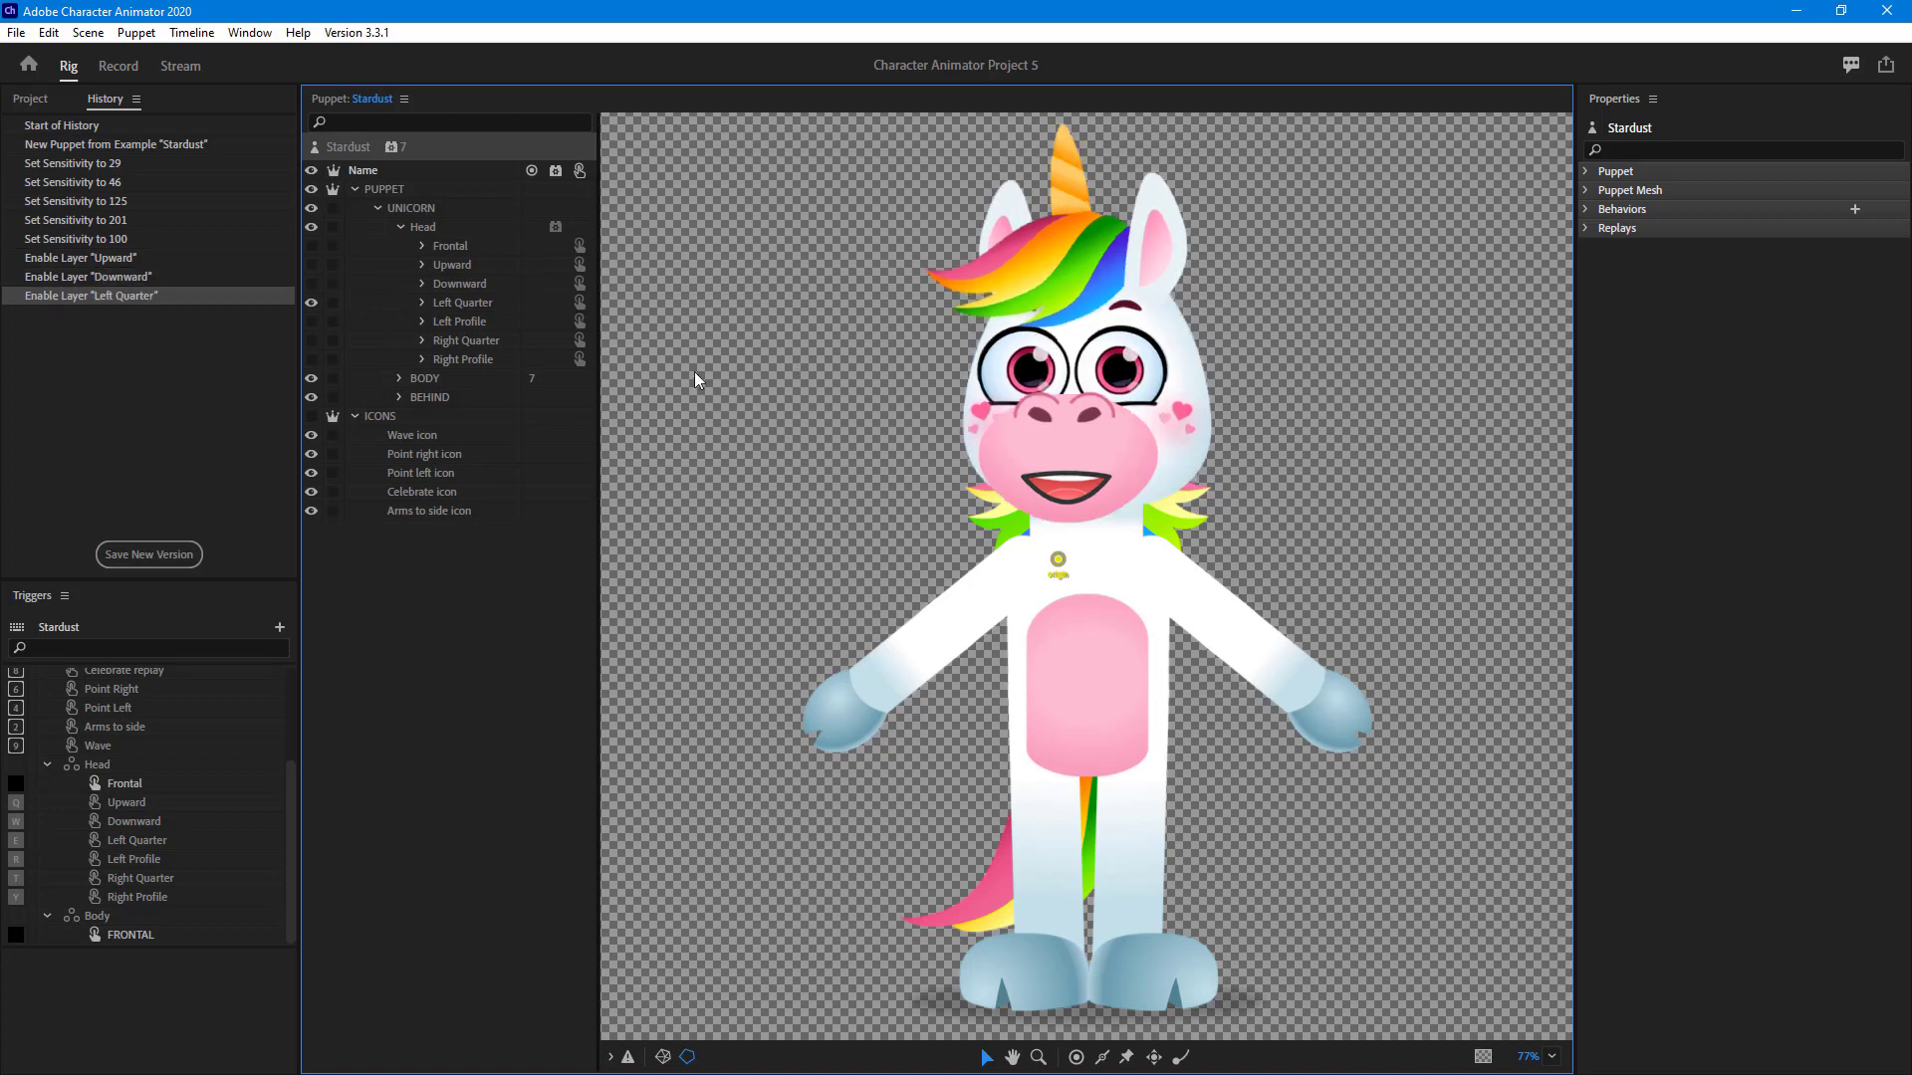
pyautogui.click(313, 322)
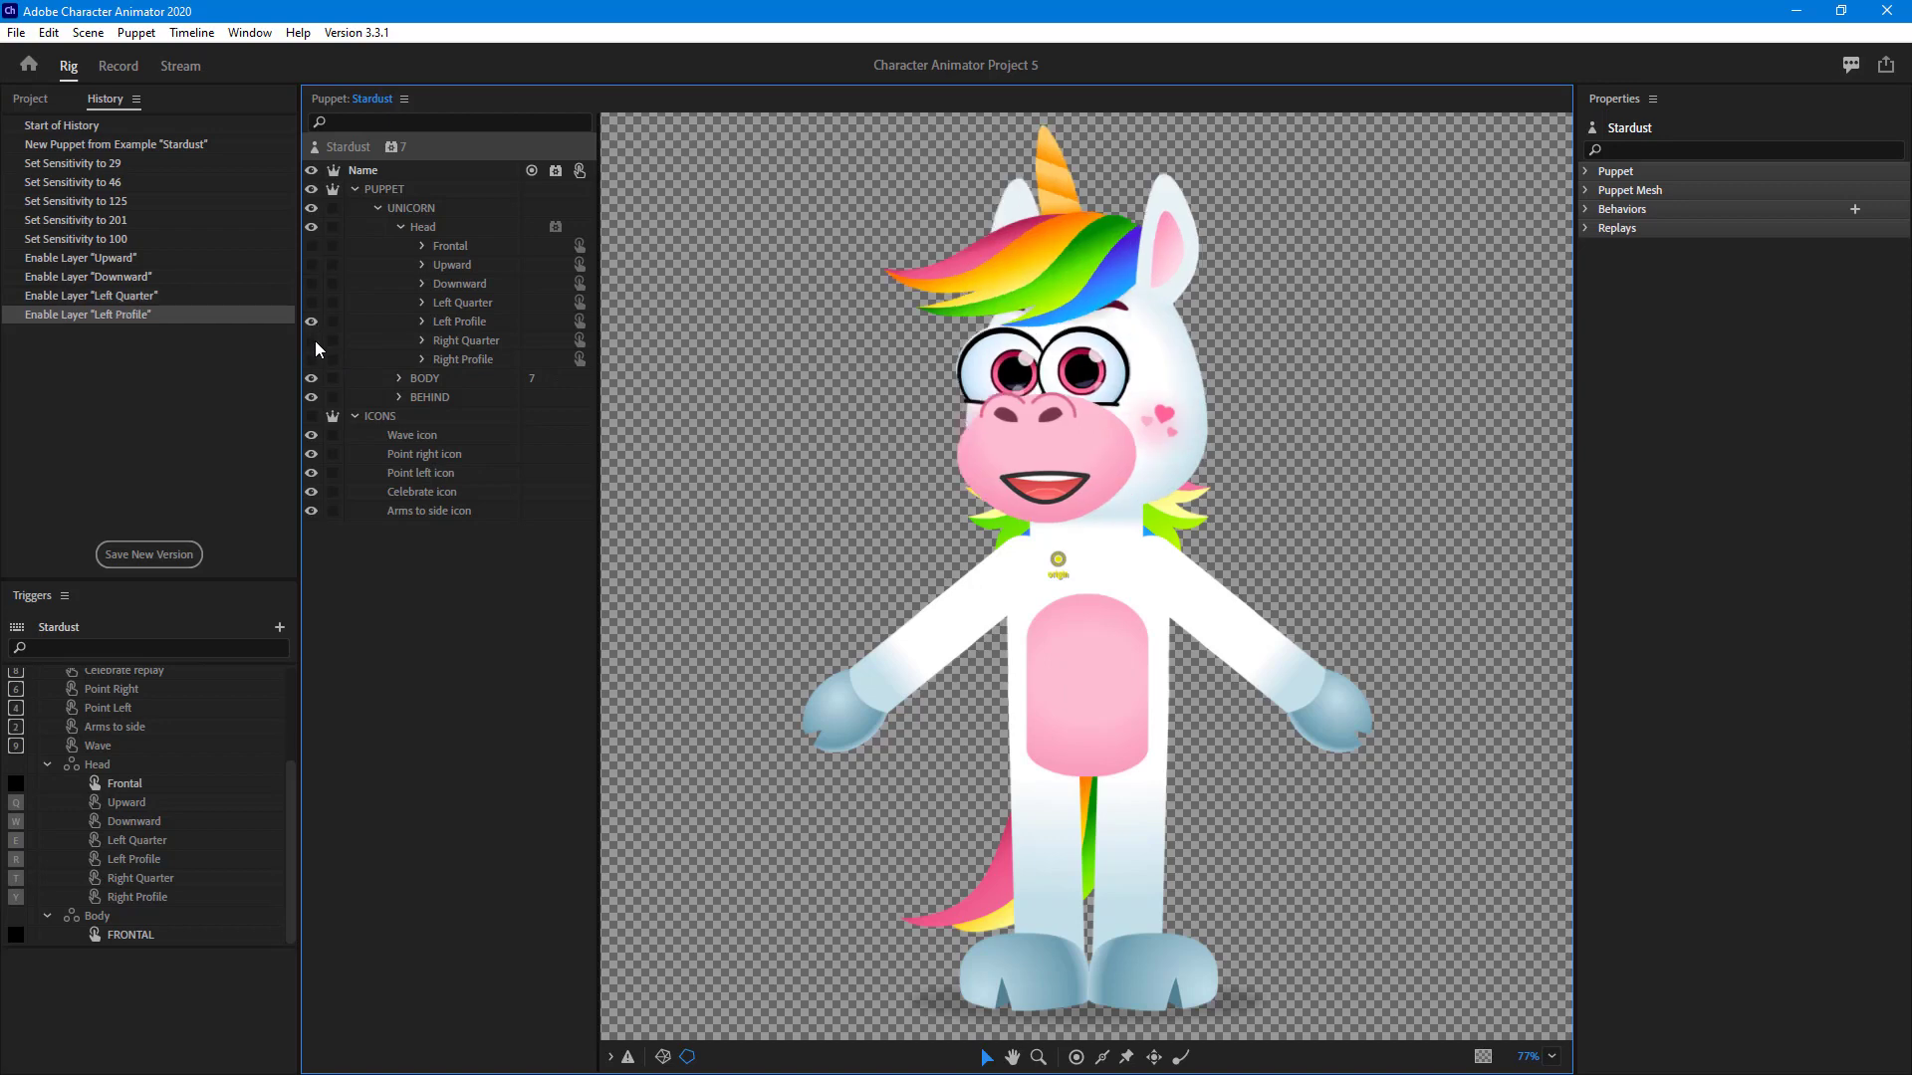
pyautogui.click(313, 342)
pyautogui.click(313, 360)
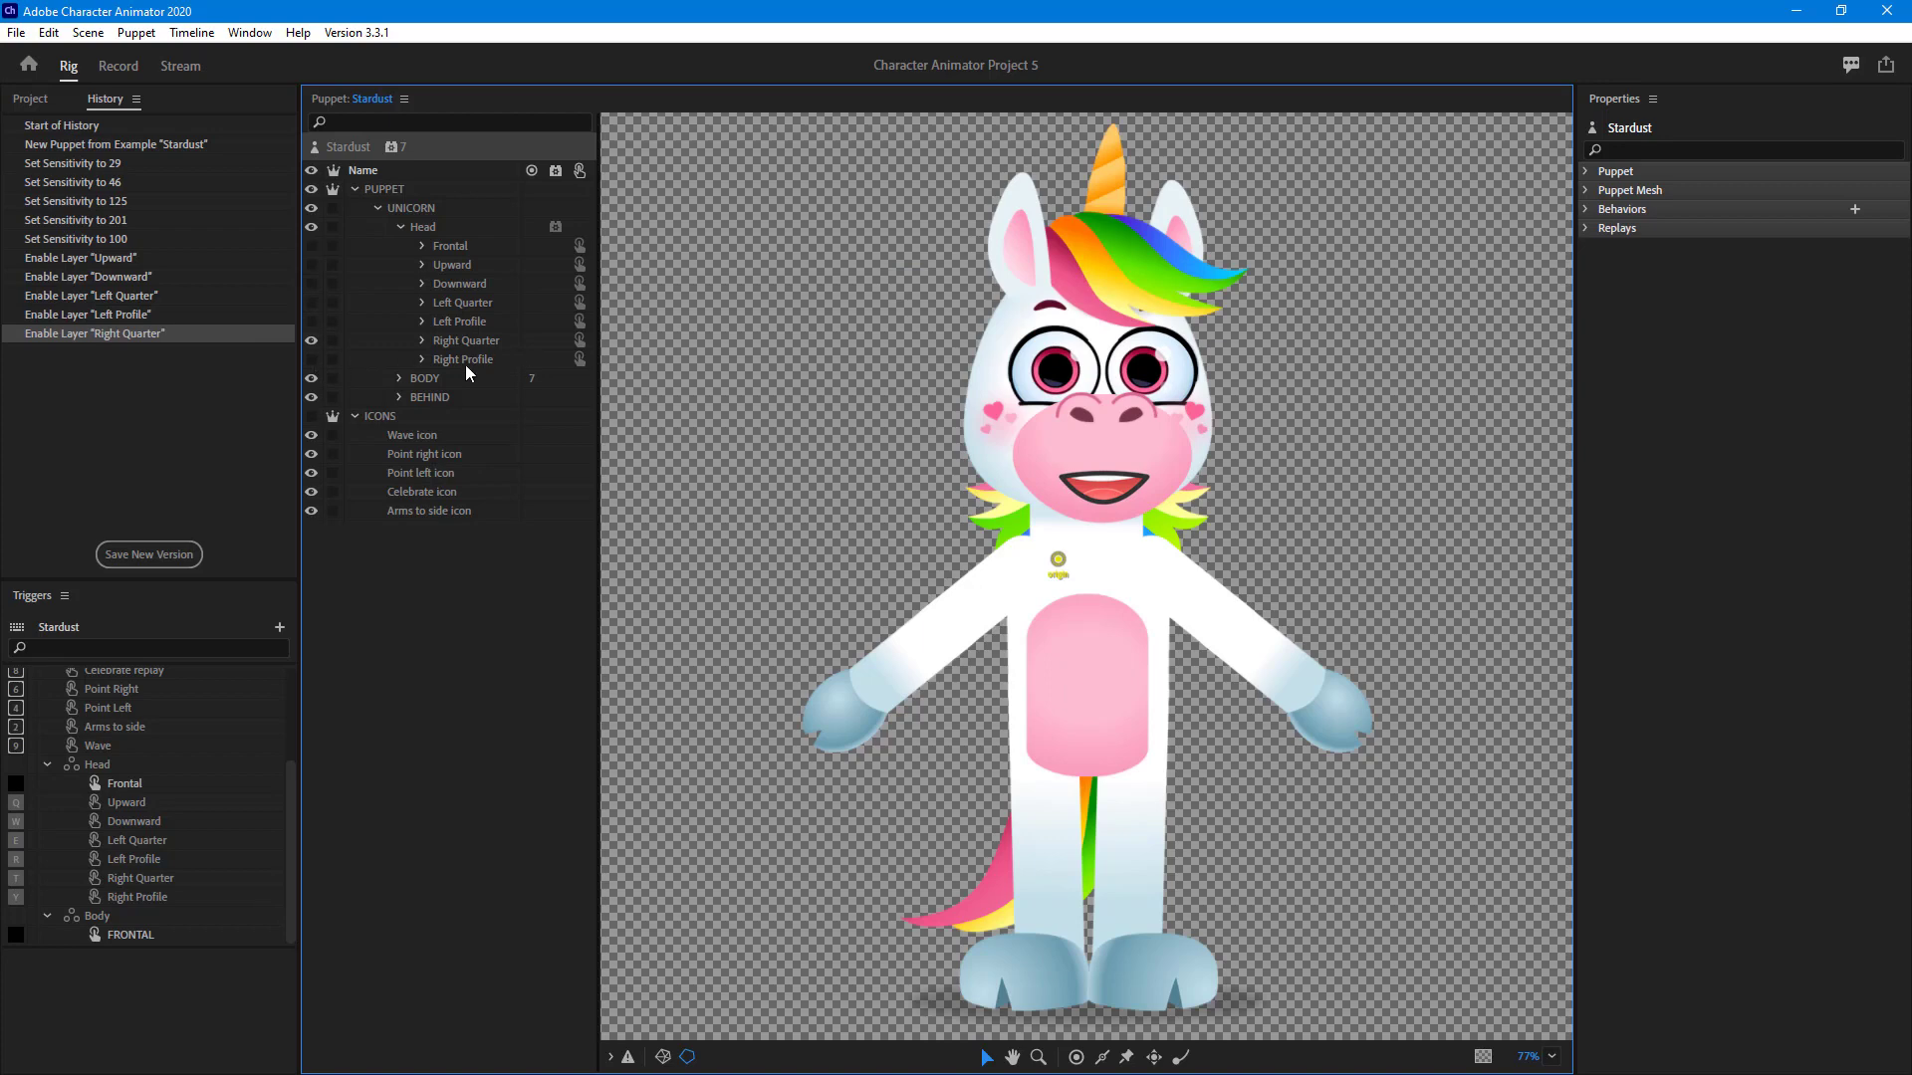
pyautogui.click(423, 360)
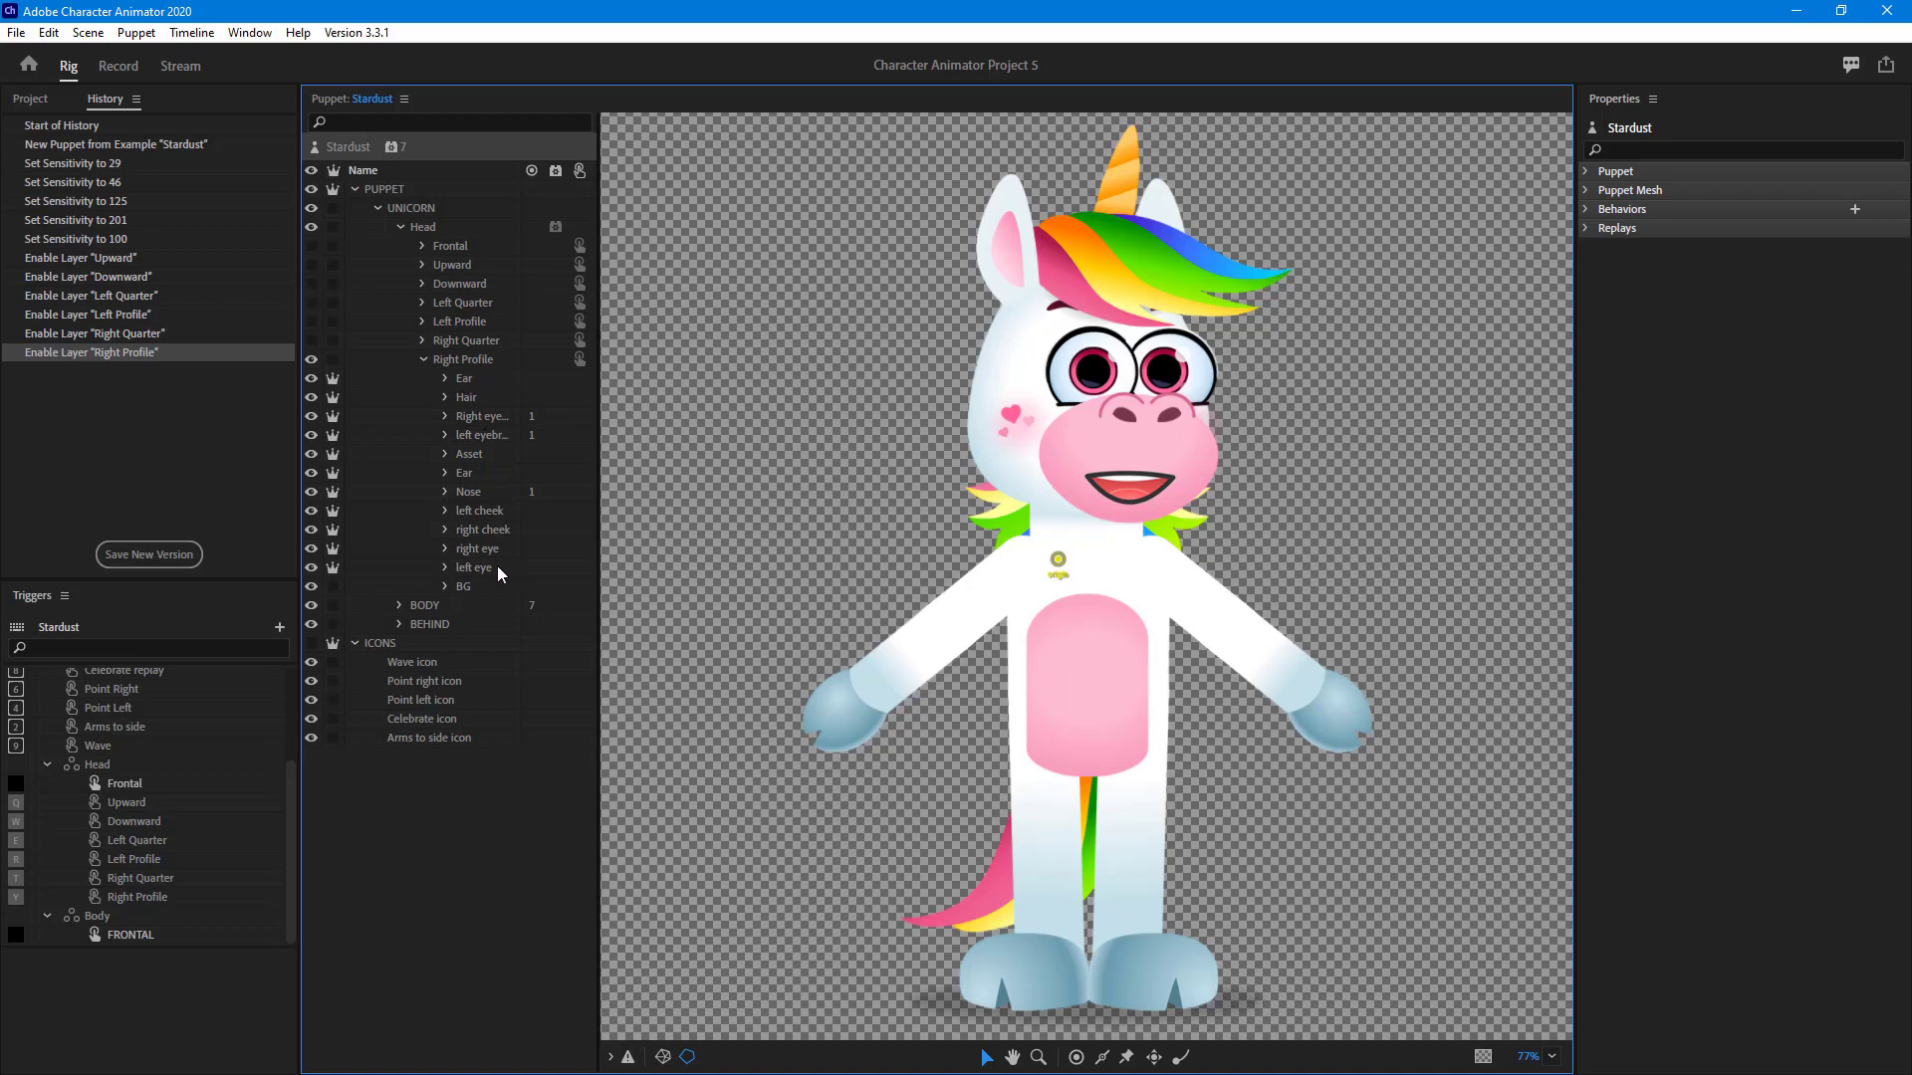
pyautogui.click(531, 492)
pyautogui.click(118, 66)
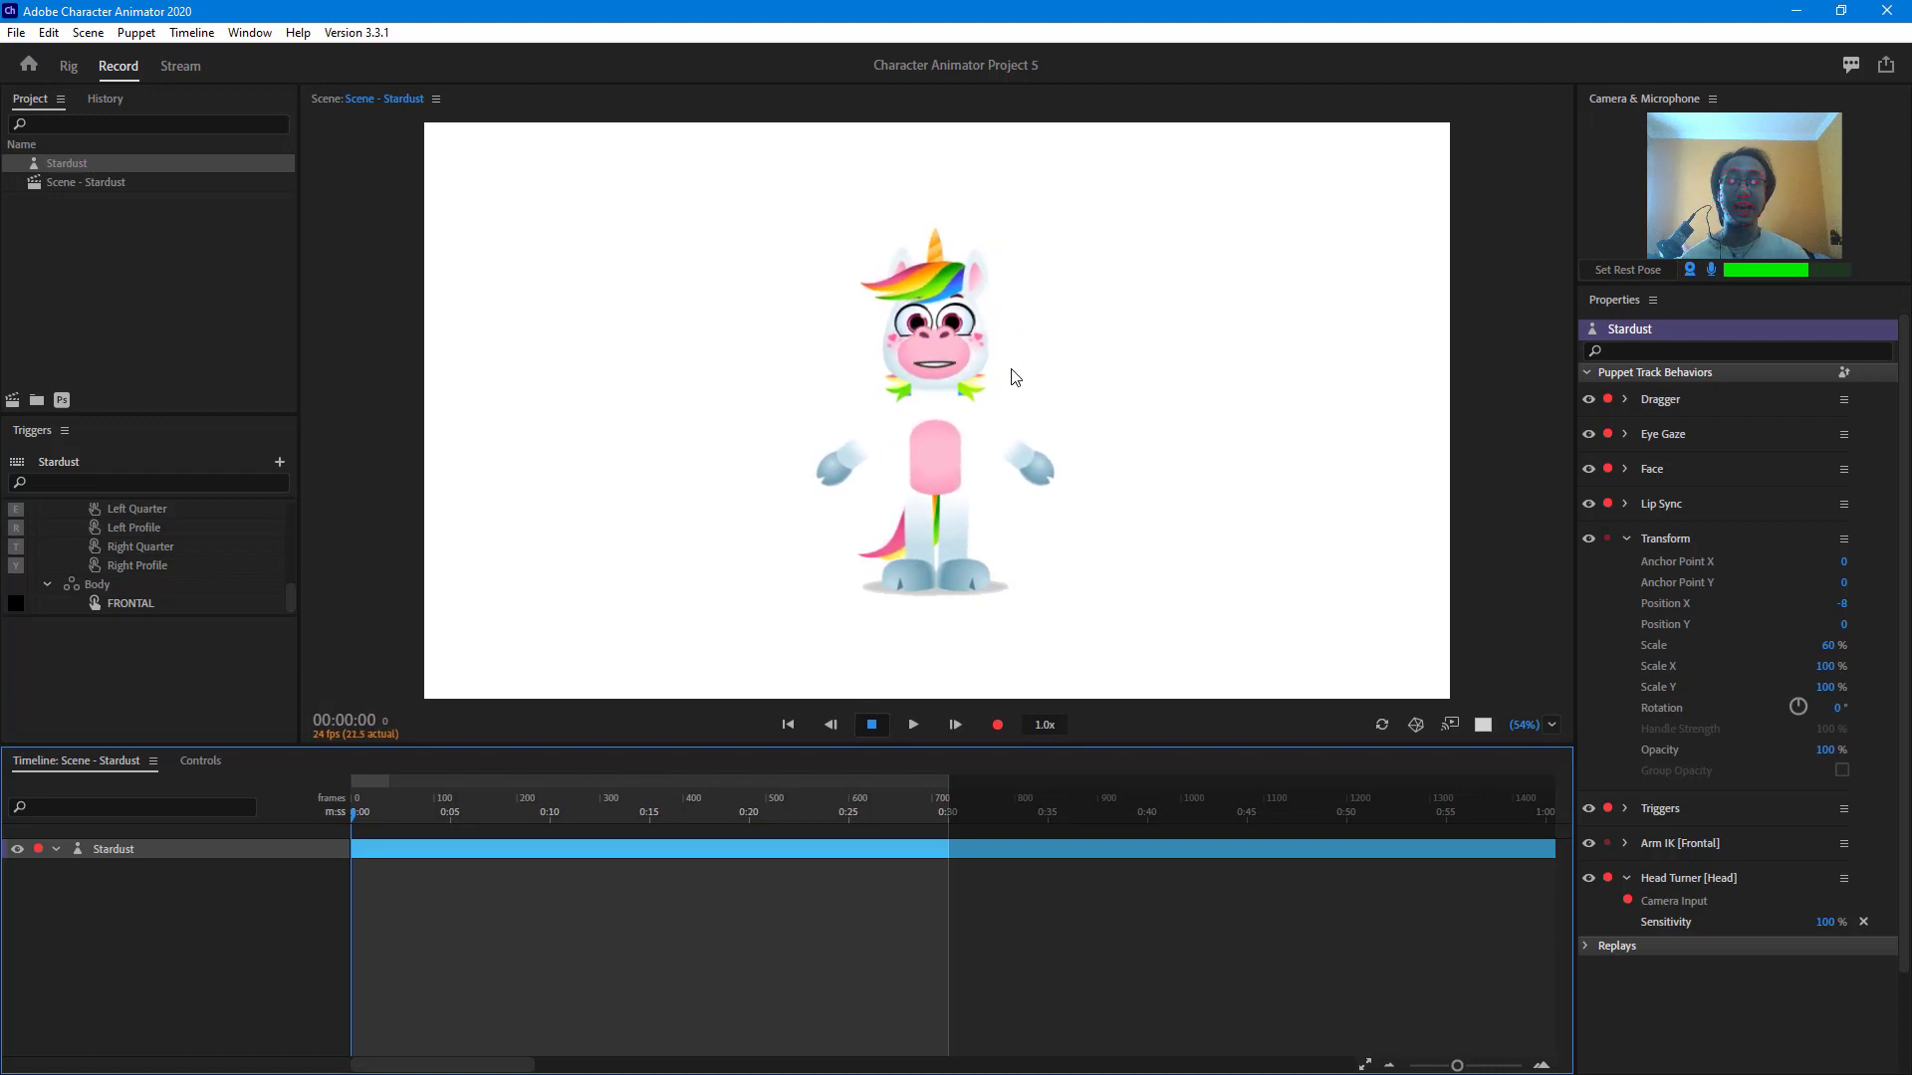
pyautogui.click(74, 159)
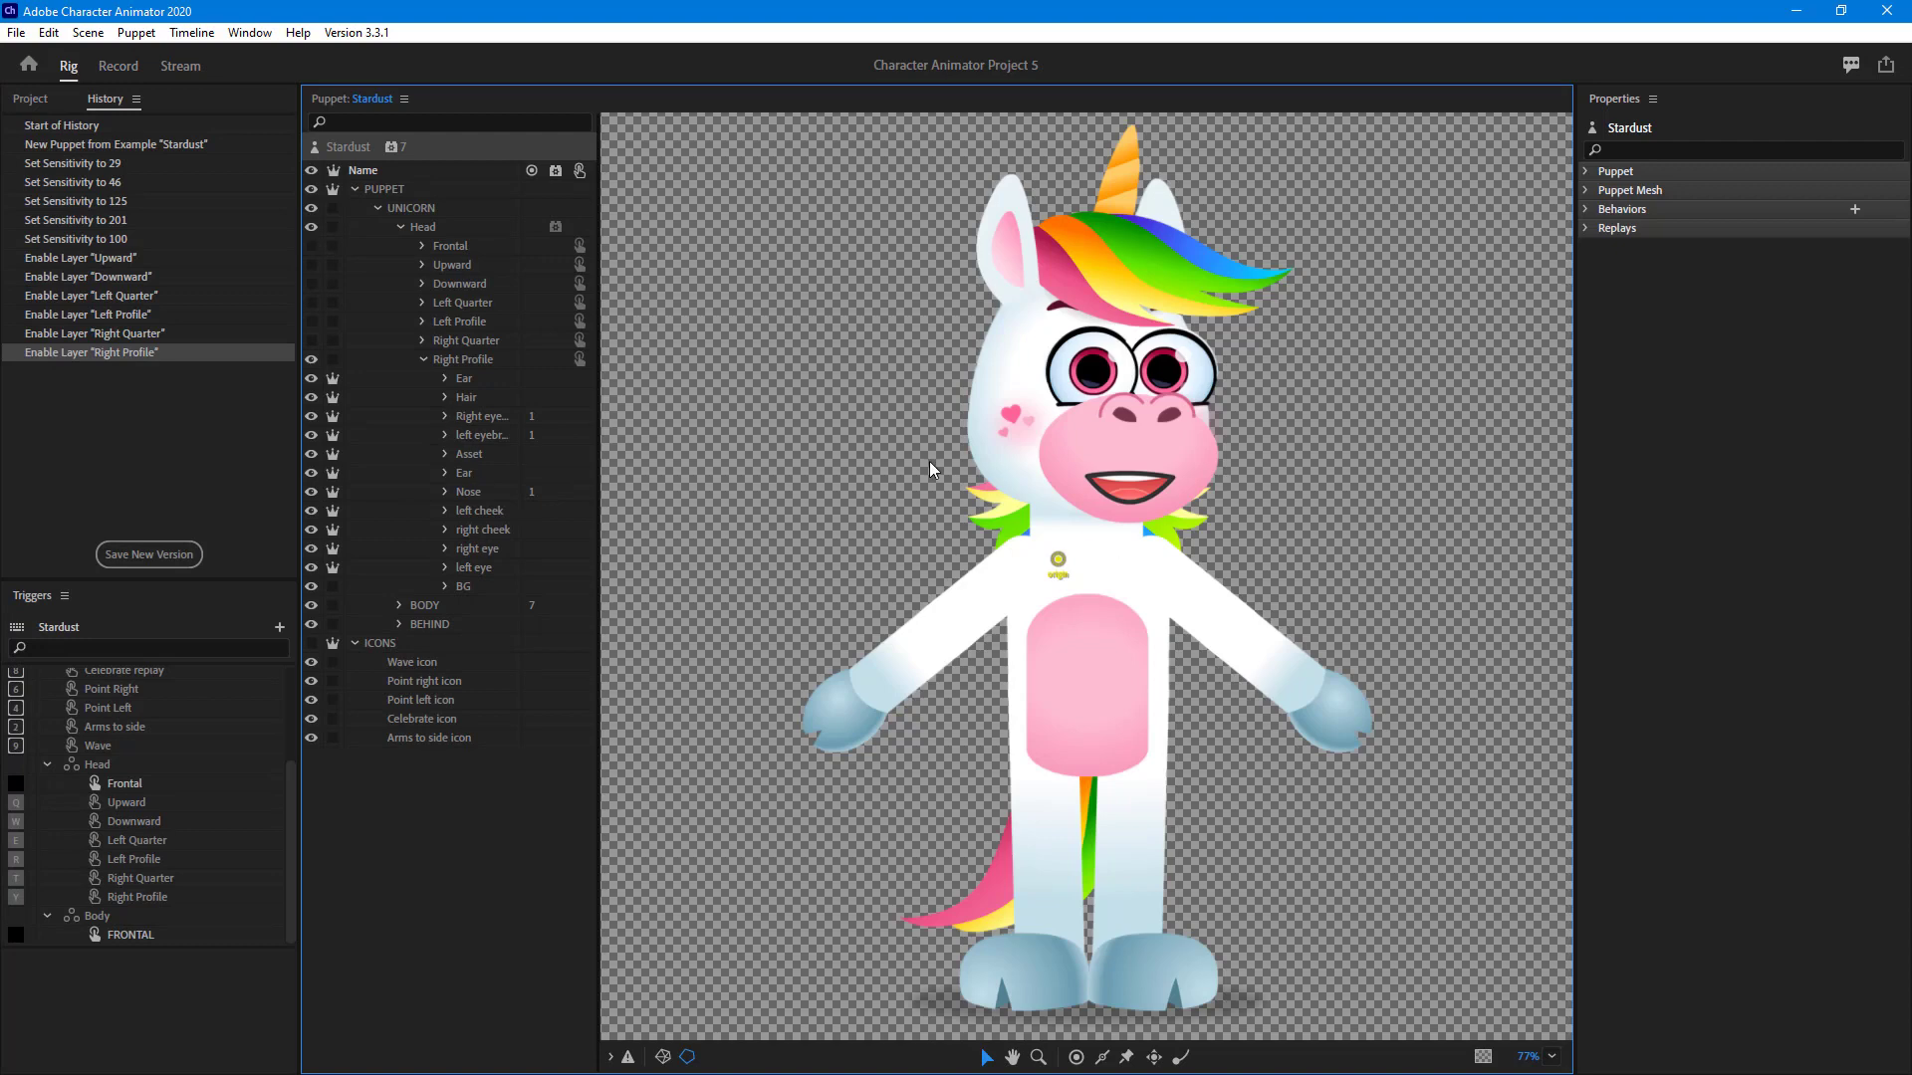
# Inspect the Head group and each of its seven view layers, then return to Record
pyautogui.click(430, 230)
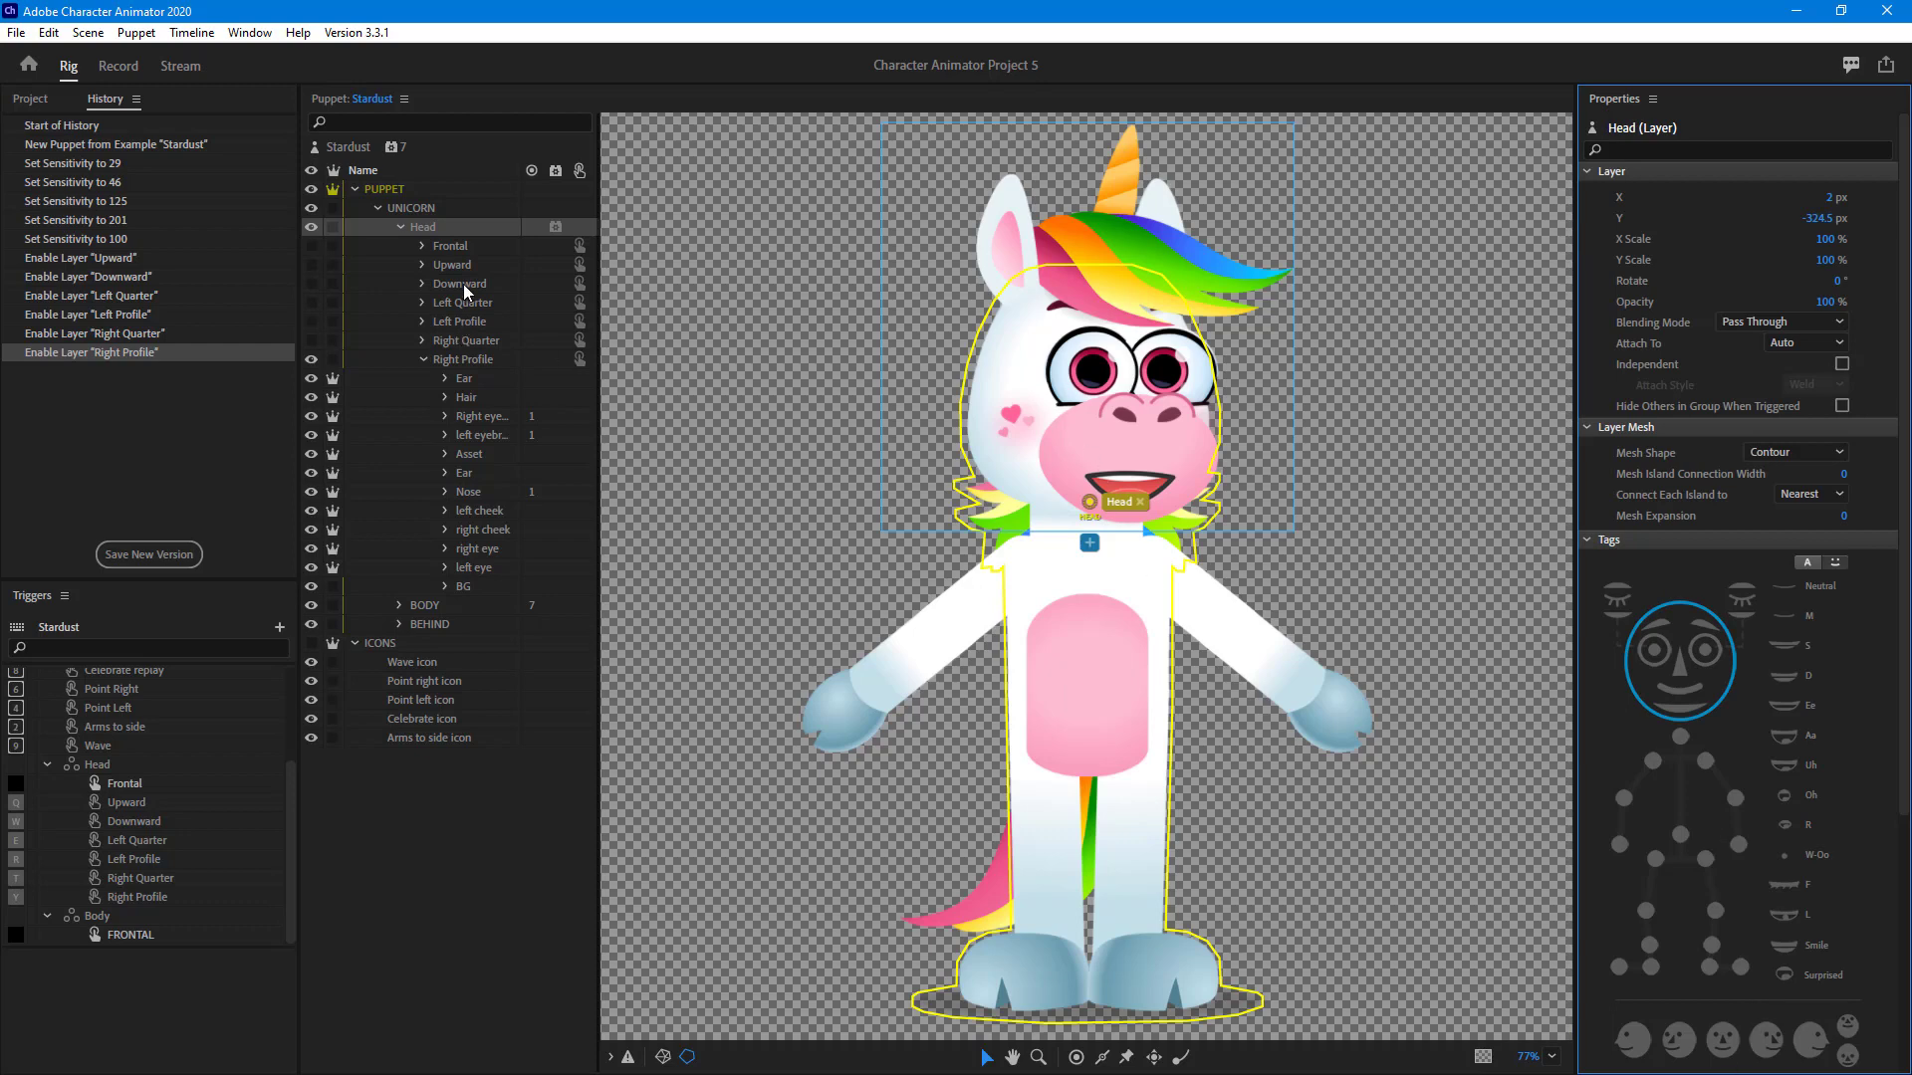
pyautogui.click(456, 249)
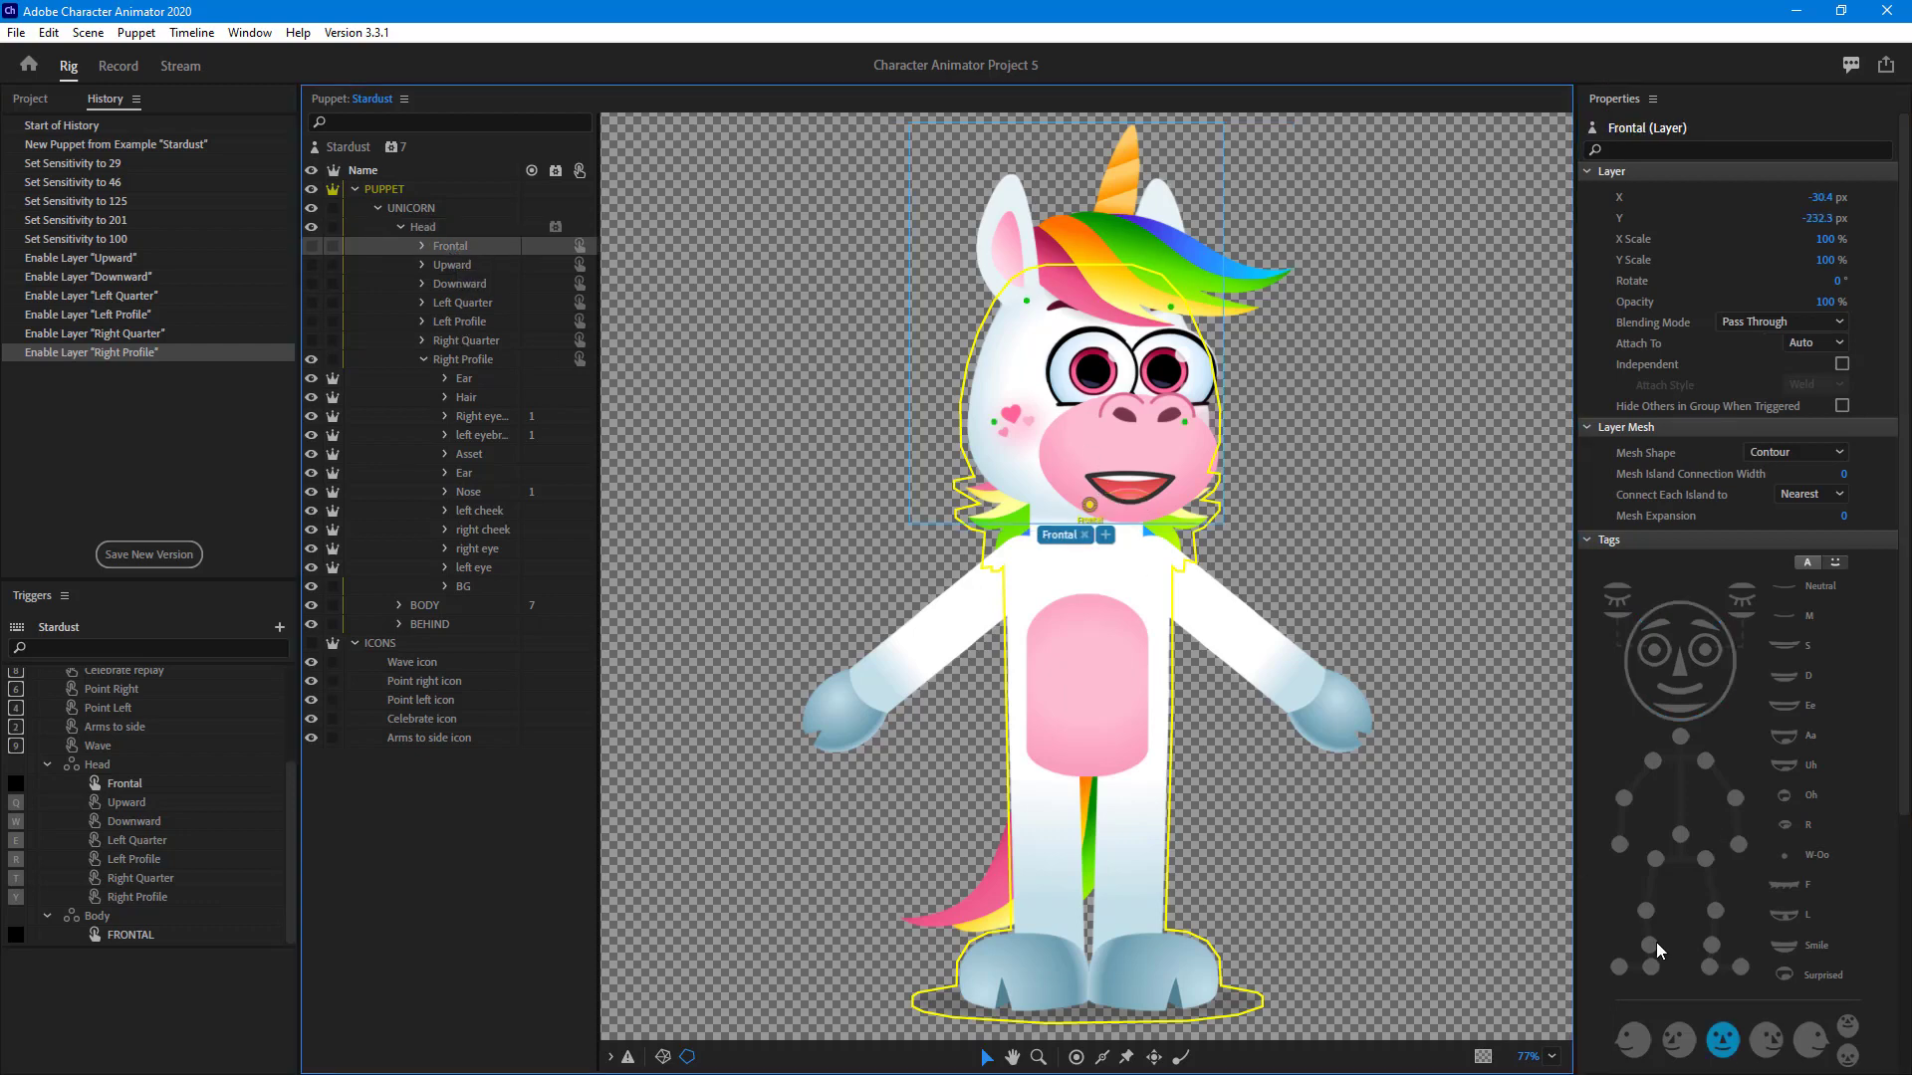
pyautogui.click(457, 267)
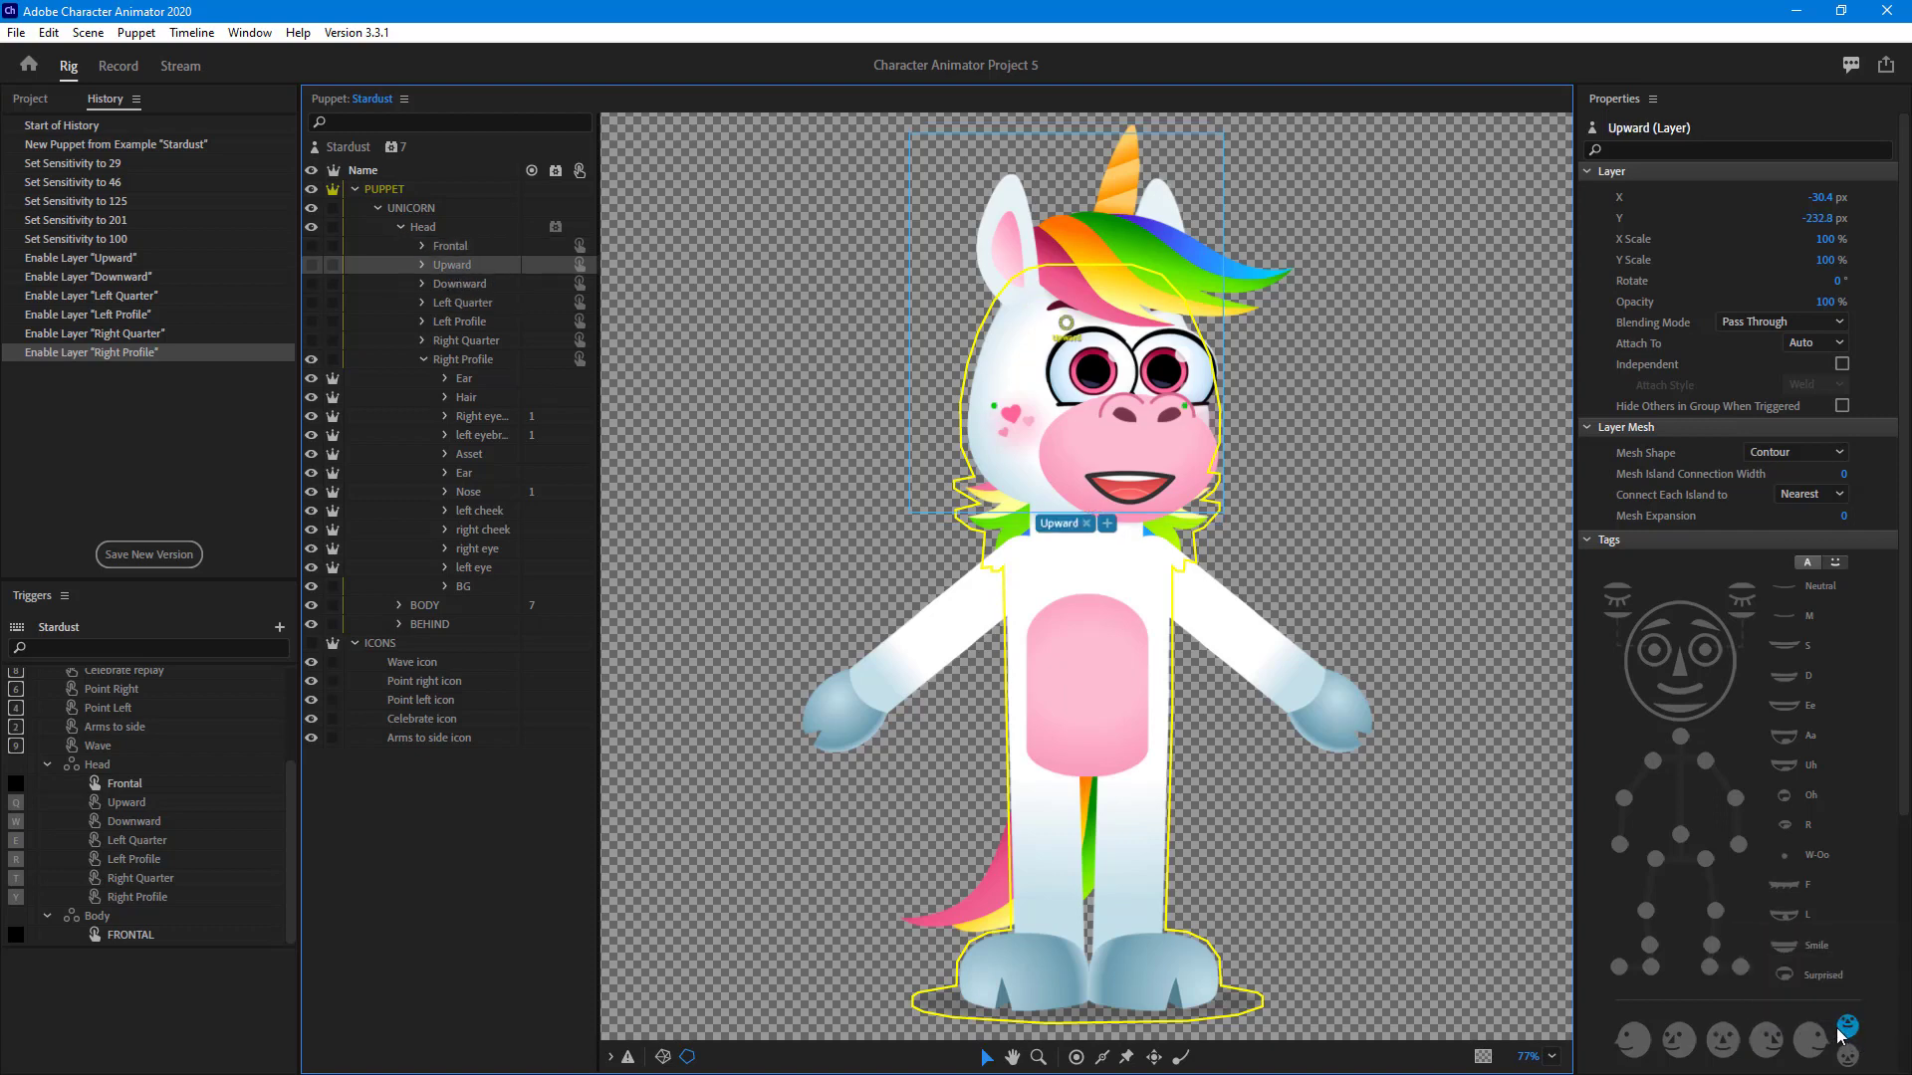
pyautogui.click(458, 284)
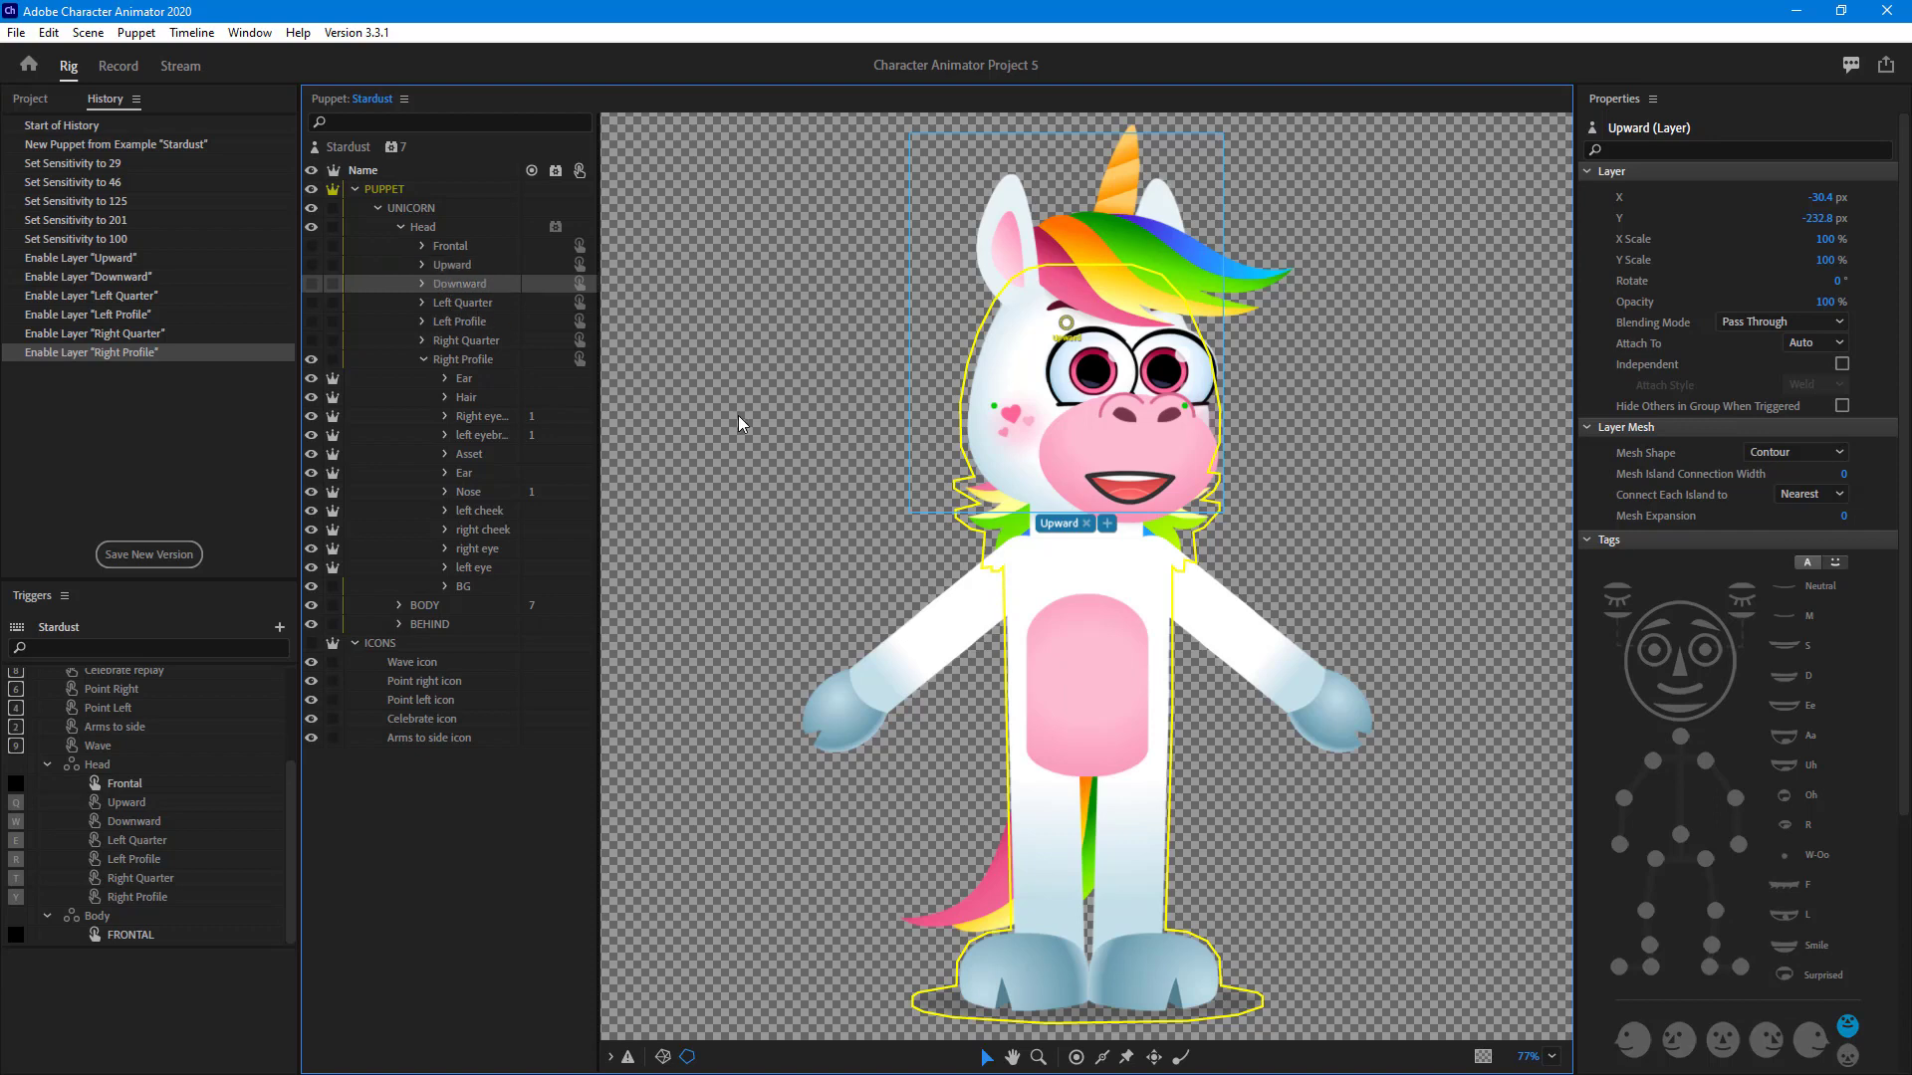
pyautogui.click(463, 304)
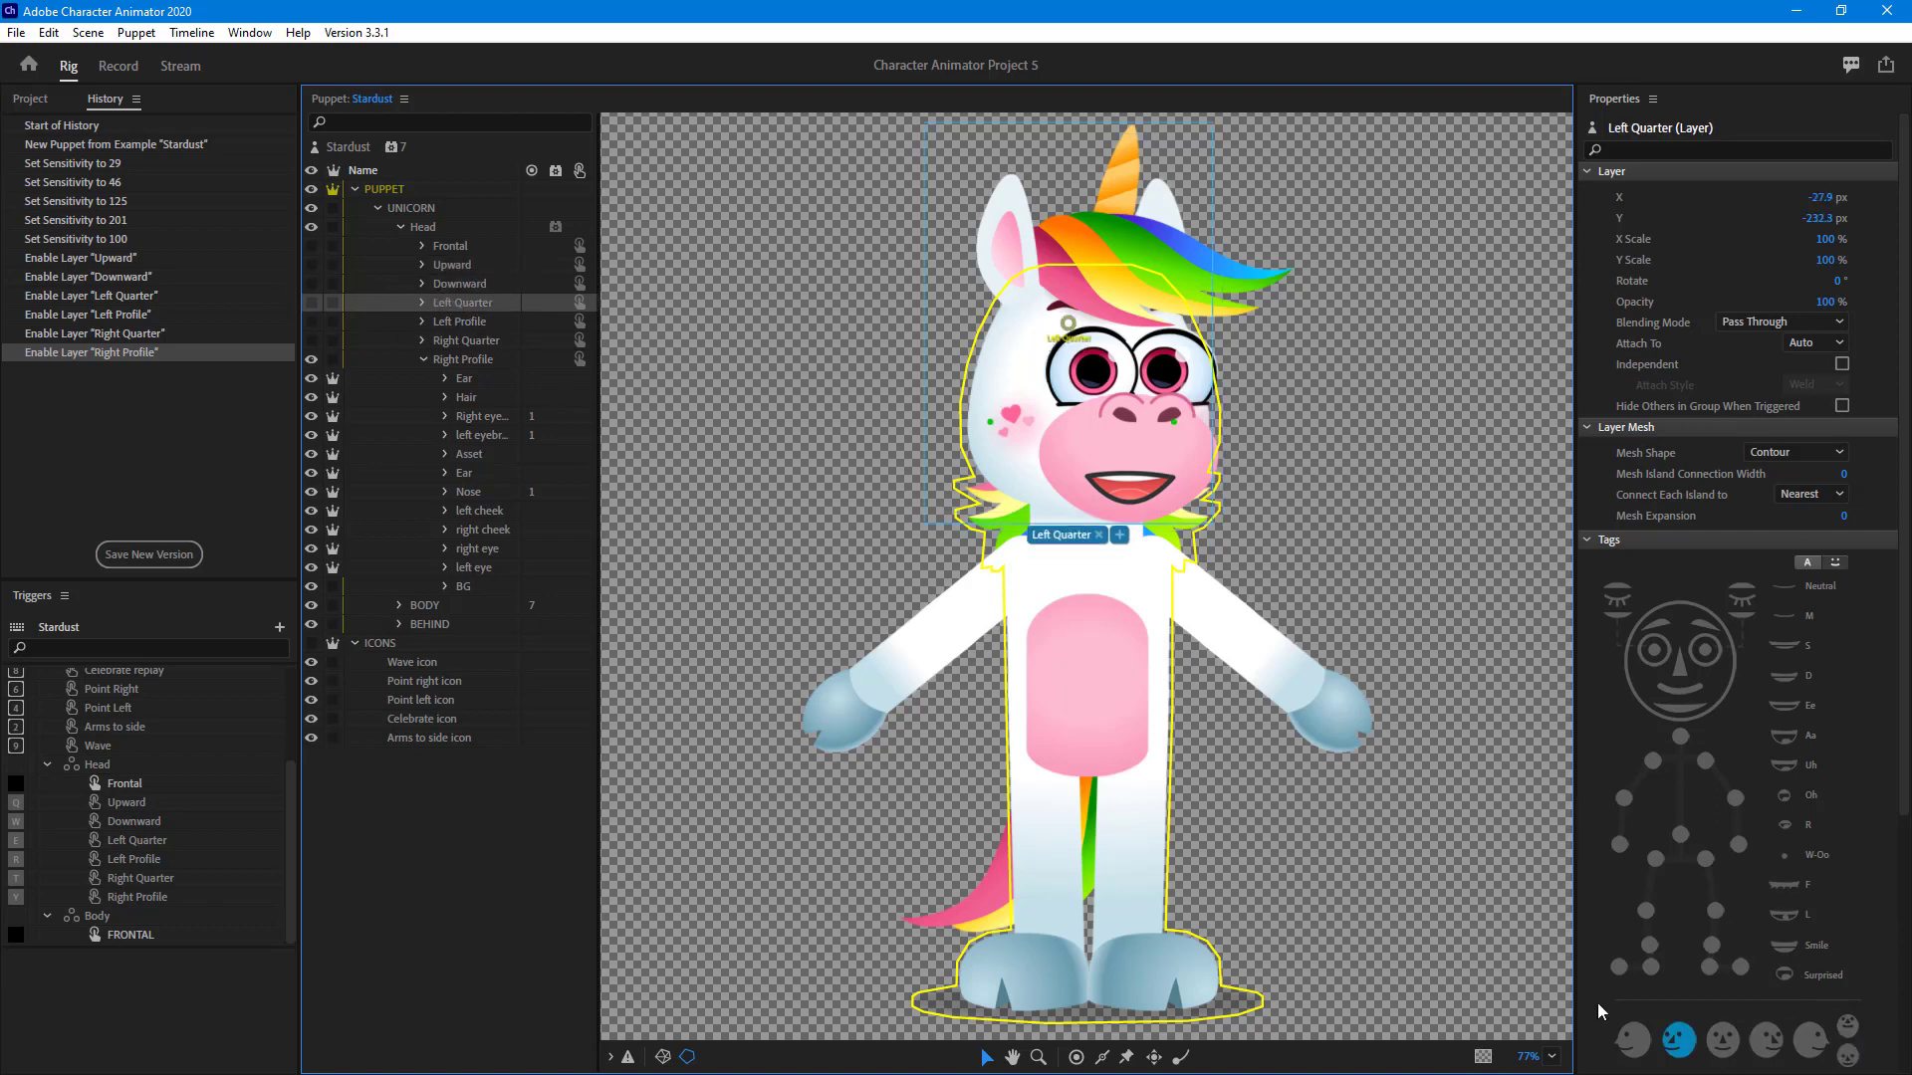
pyautogui.click(470, 324)
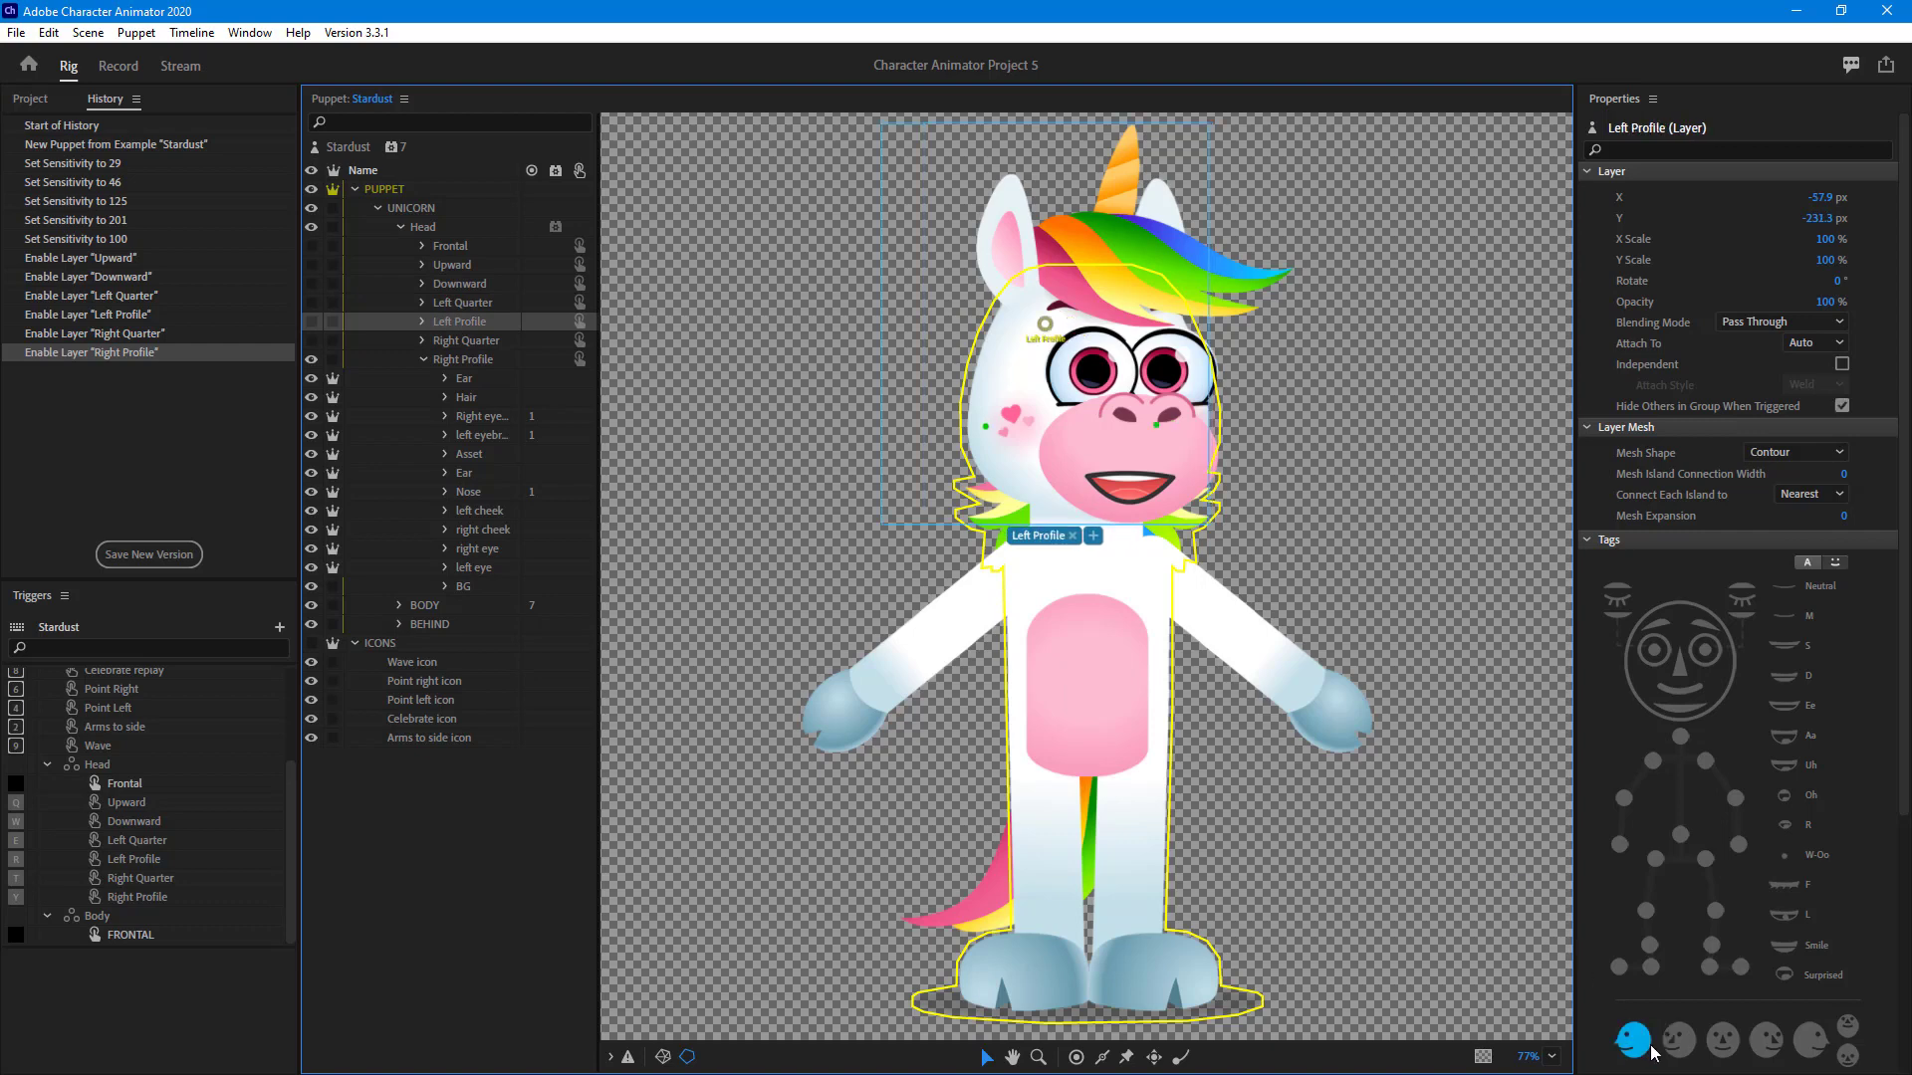
pyautogui.click(480, 342)
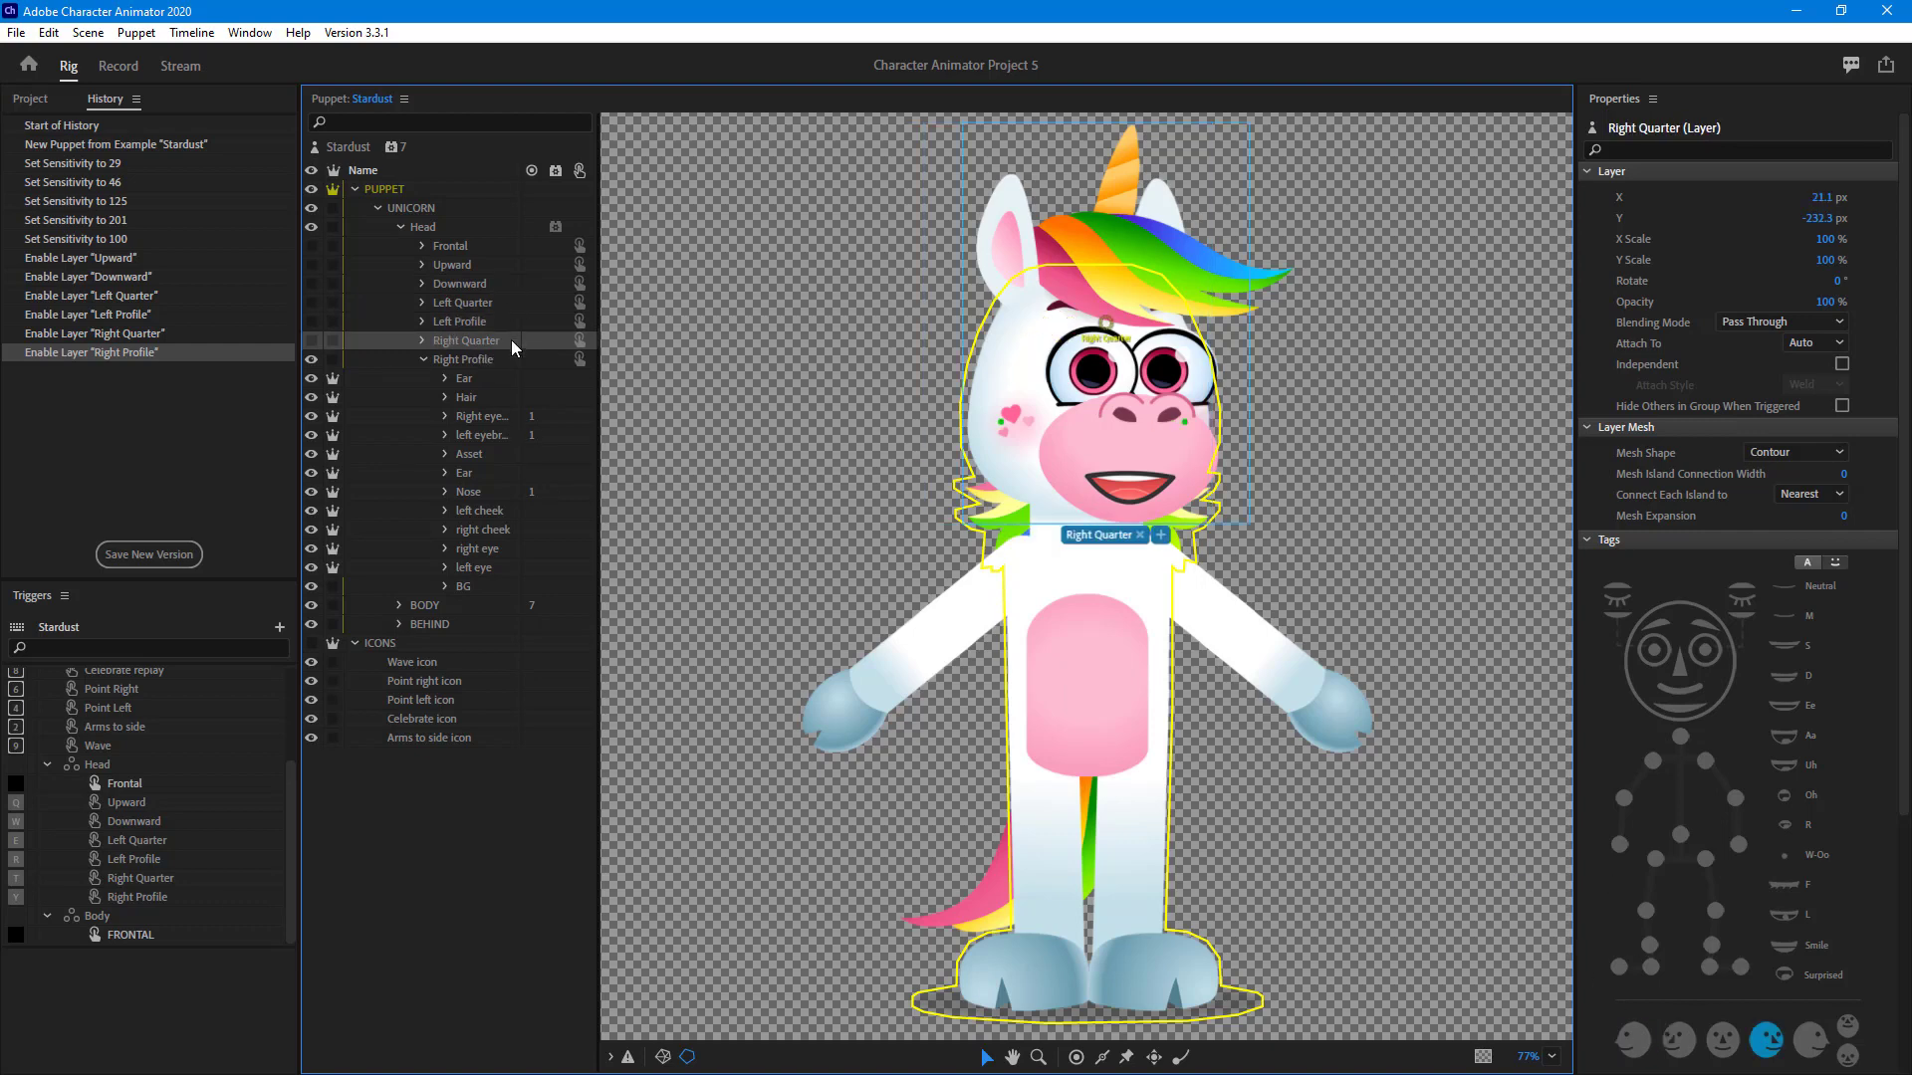
pyautogui.click(493, 360)
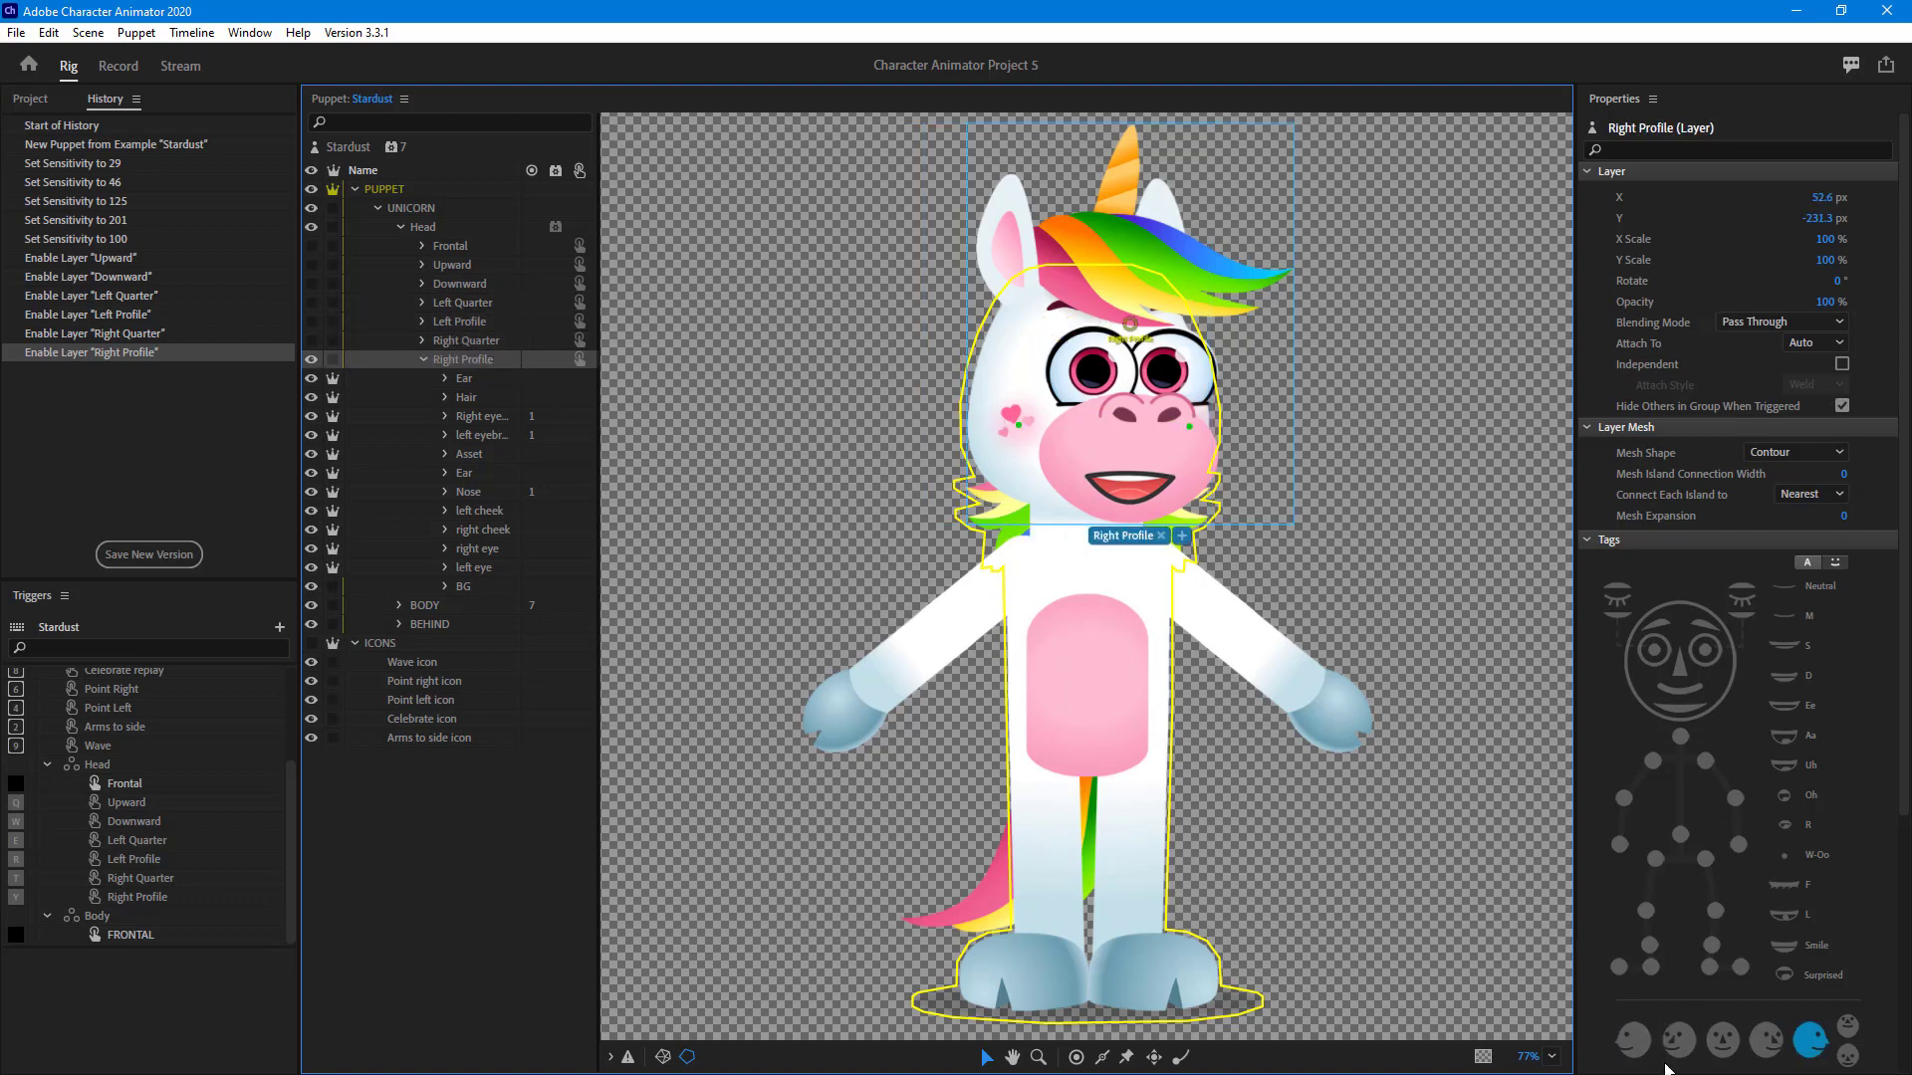
pyautogui.click(451, 249)
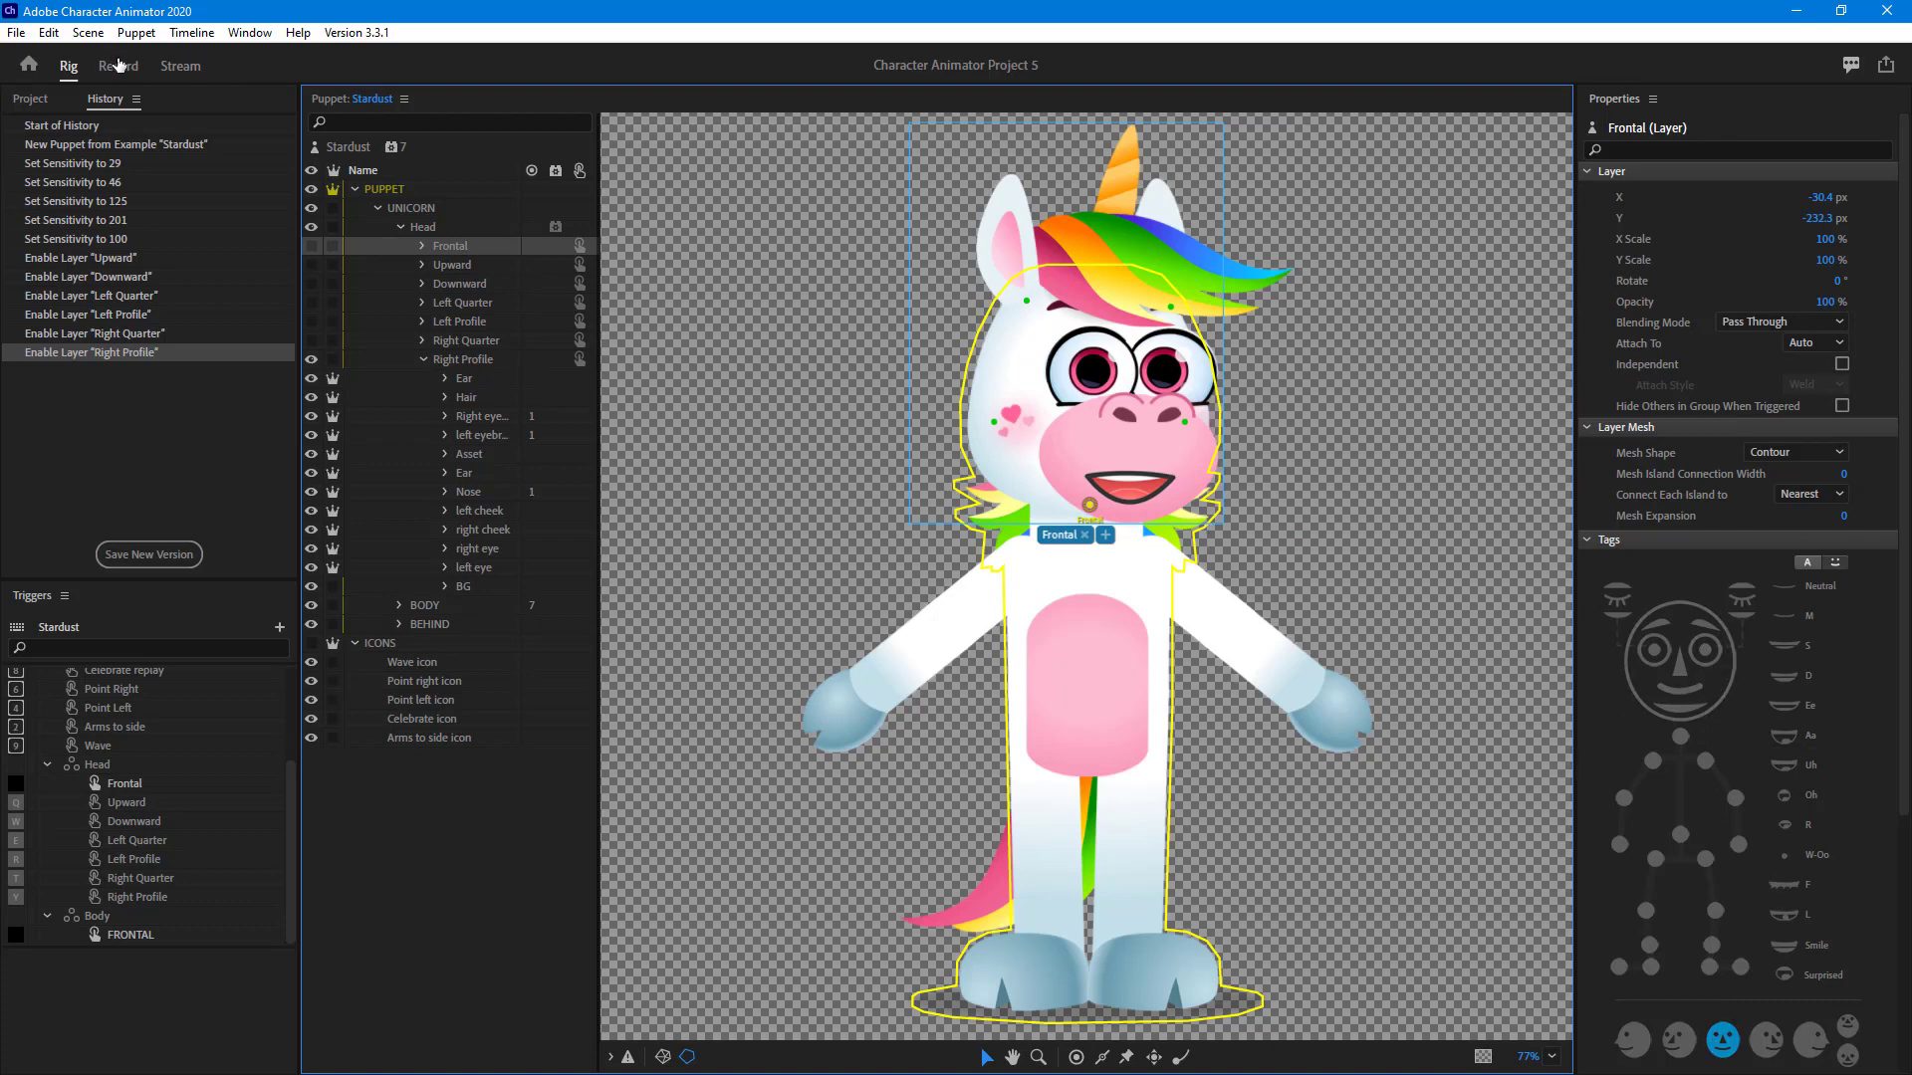
pyautogui.click(117, 66)
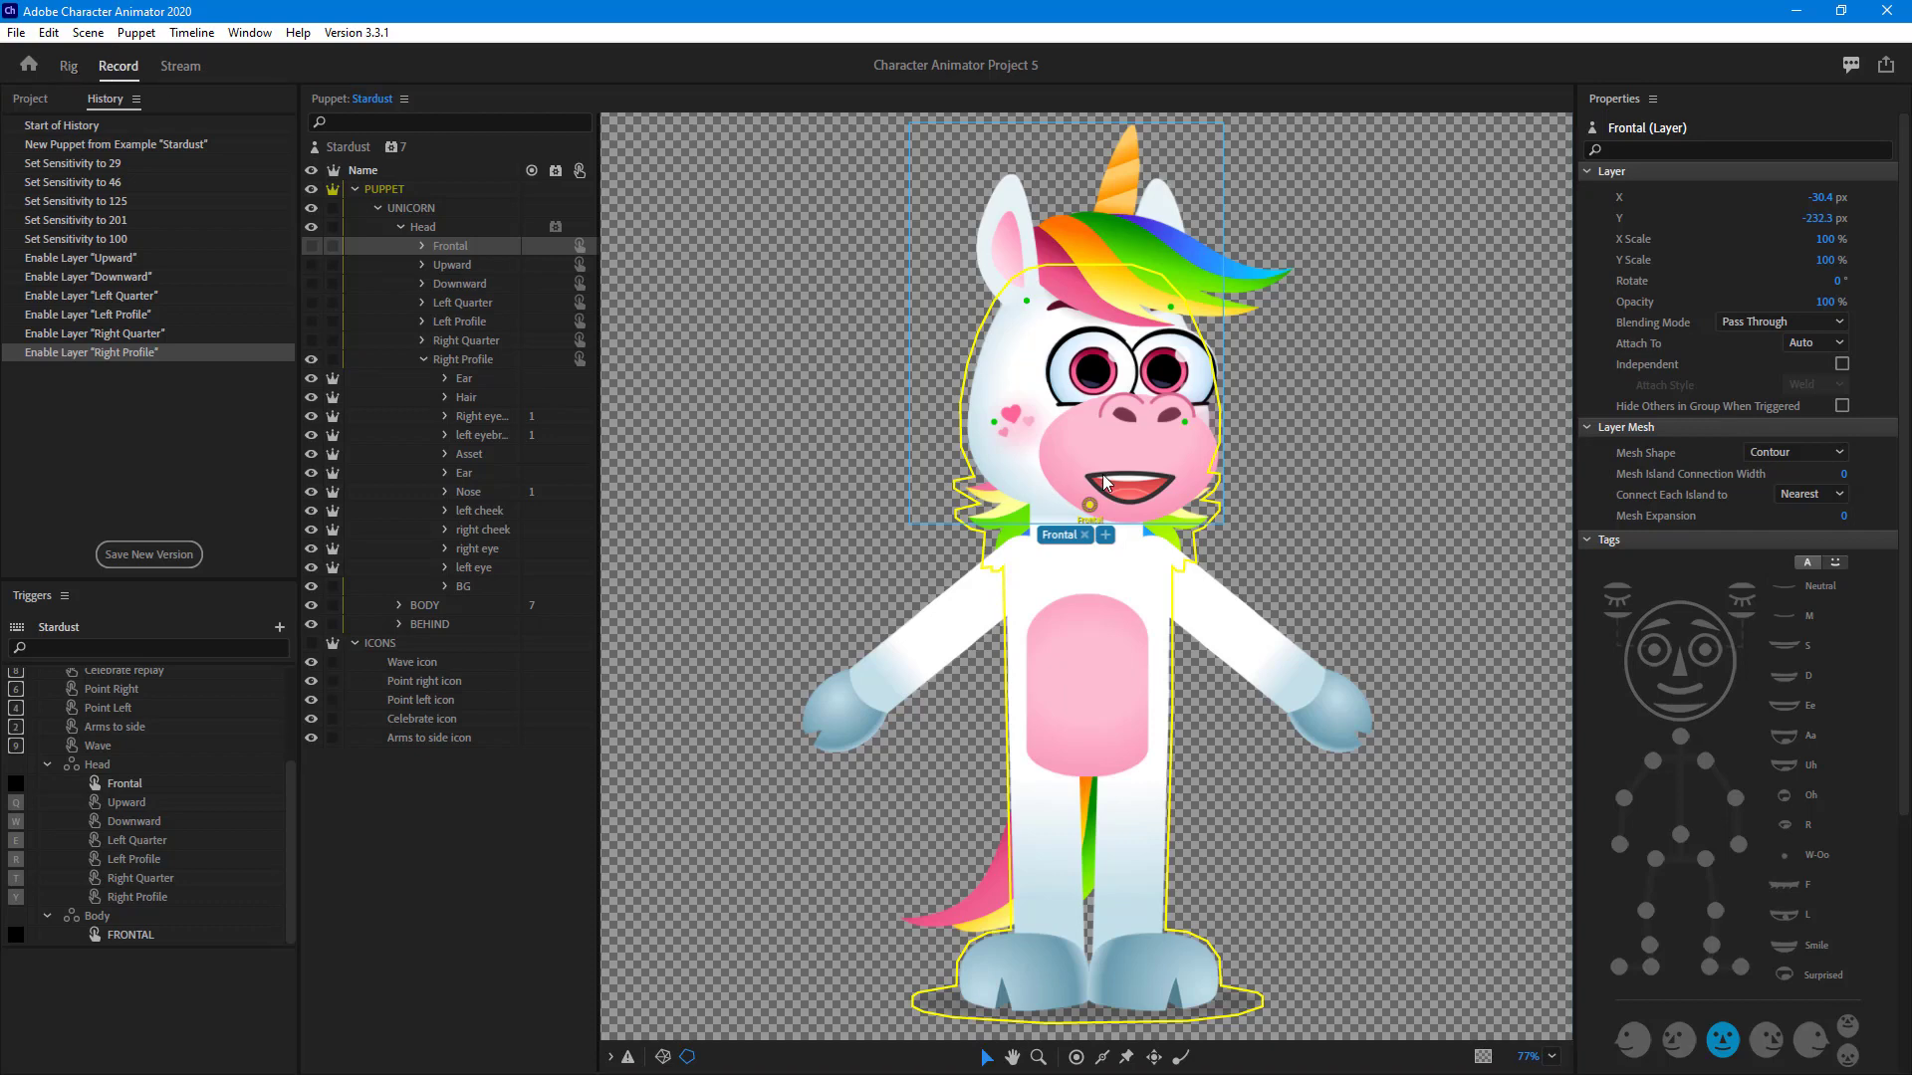